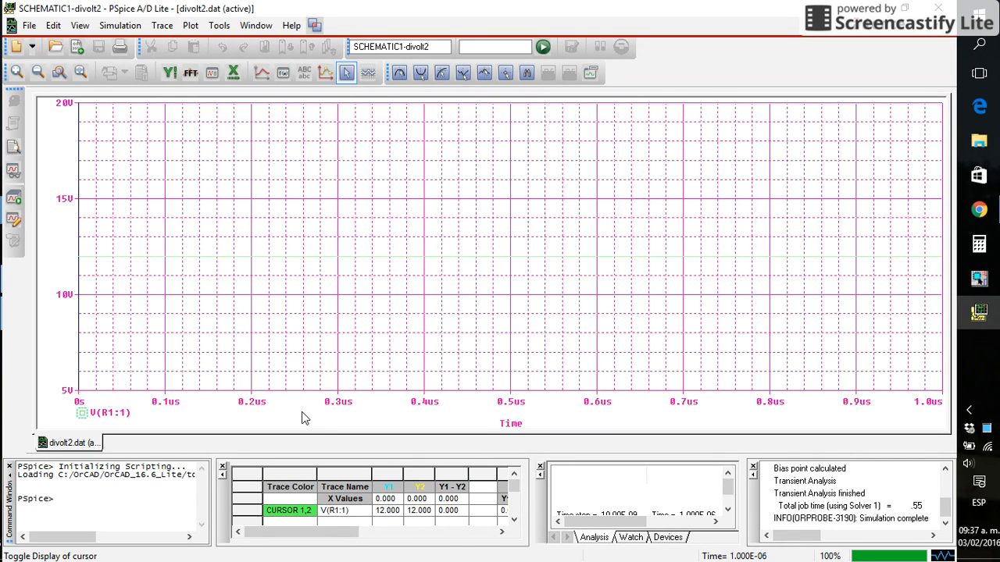
- Move the measurement cursor along the V(R1:1) trace to 500 ns to examine the voltage over time
{"action": "key", "text": "Right"}
{"action": "key", "text": "Right"}
{"action": "key", "text": "Right"}
{"action": "key", "text": "Right"}
{"action": "key", "text": "Right"}
{"action": "key", "text": "Right"}
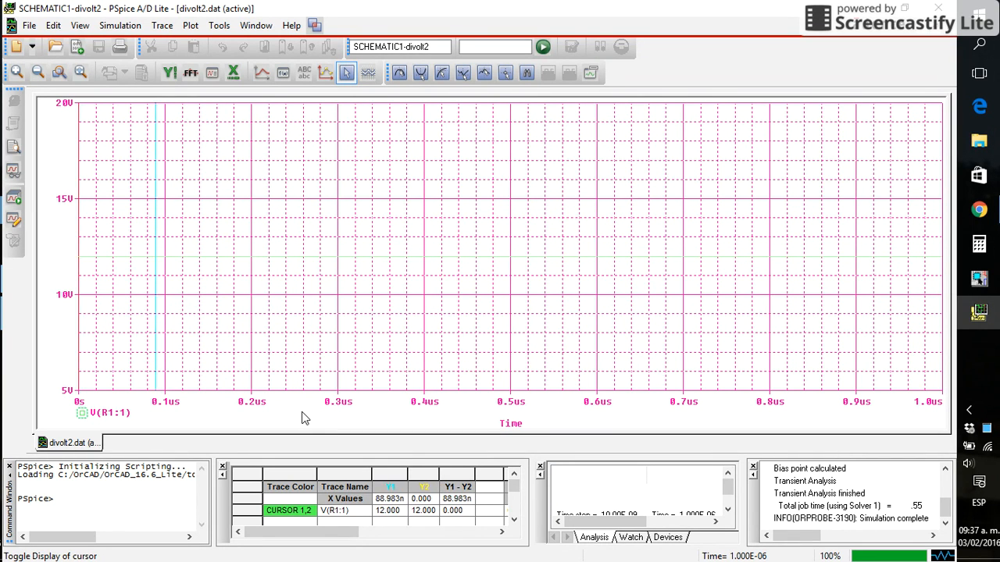
{"action": "key", "text": "Right"}
{"action": "key", "text": "Right"}
{"action": "key", "text": "Right"}
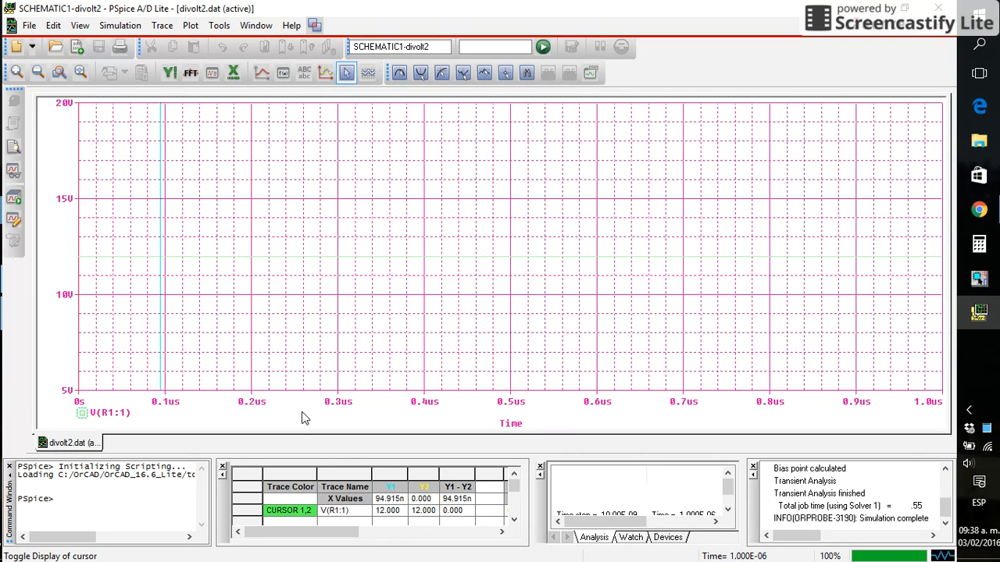
{"action": "key", "text": "Right"}
{"action": "key", "text": "Right"}
{"action": "key", "text": "Right"}
{"action": "key", "text": "Right"}
{"action": "key", "text": "Right"}
{"action": "key", "text": "Right"}
{"action": "key", "text": "Right"}
{"action": "key", "text": "Right"}
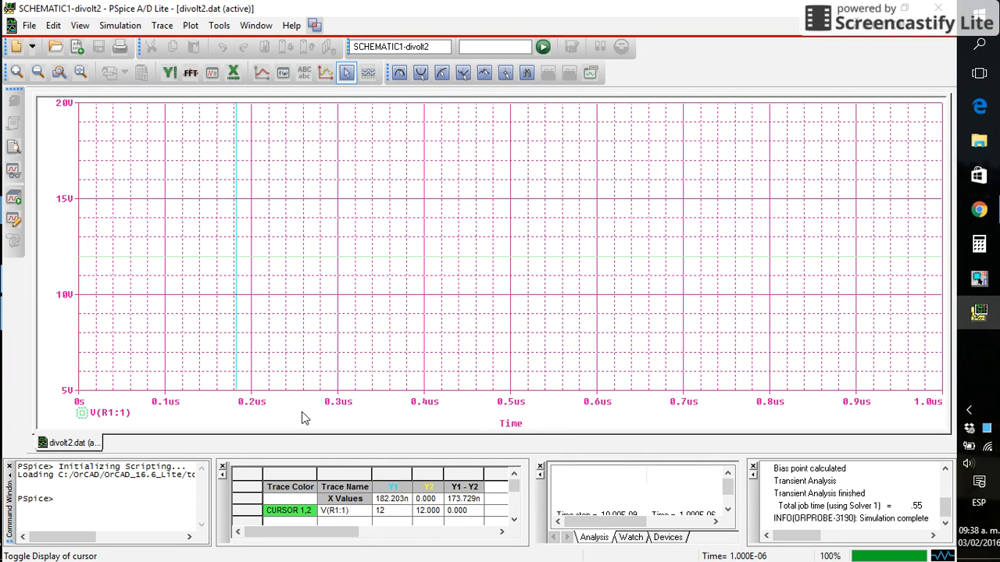
{"action": "key", "text": "Right"}
{"action": "key", "text": "Right"}
{"action": "key", "text": "Right"}
{"action": "key", "text": "Right"}
{"action": "key", "text": "Right"}
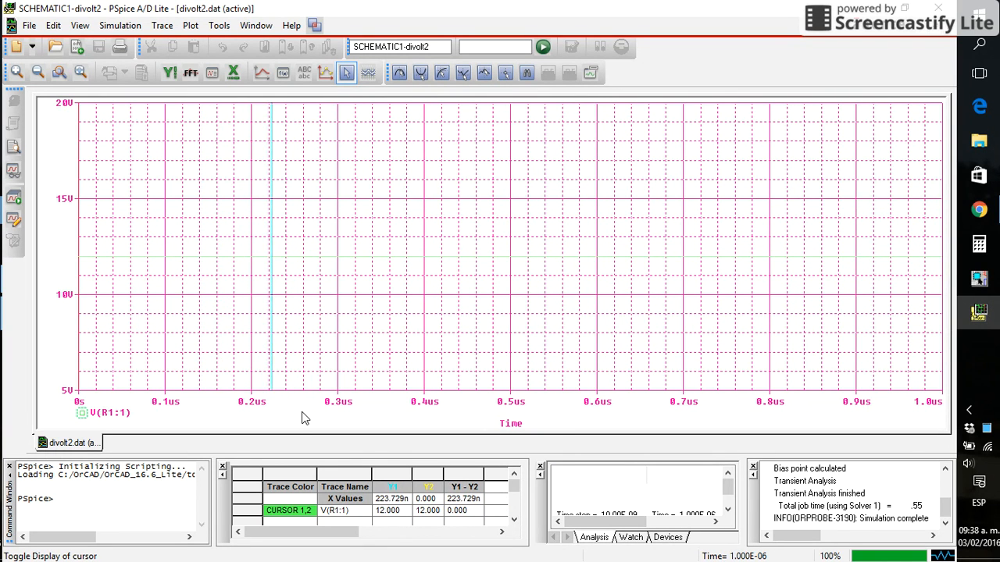
{"action": "key", "text": "Right"}
{"action": "key", "text": "Right"}
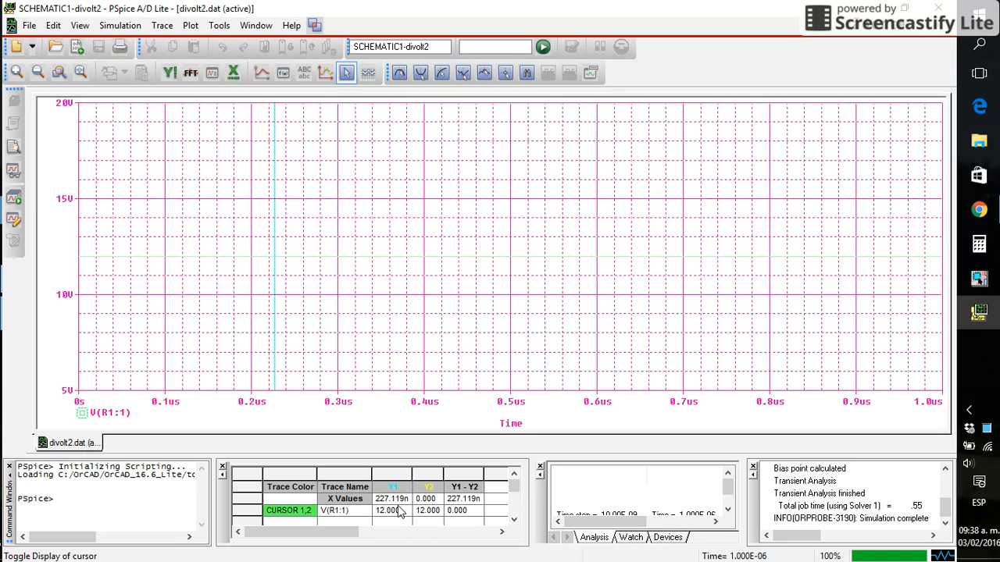
{"action": "key", "text": "Right"}
{"action": "key", "text": "Right"}
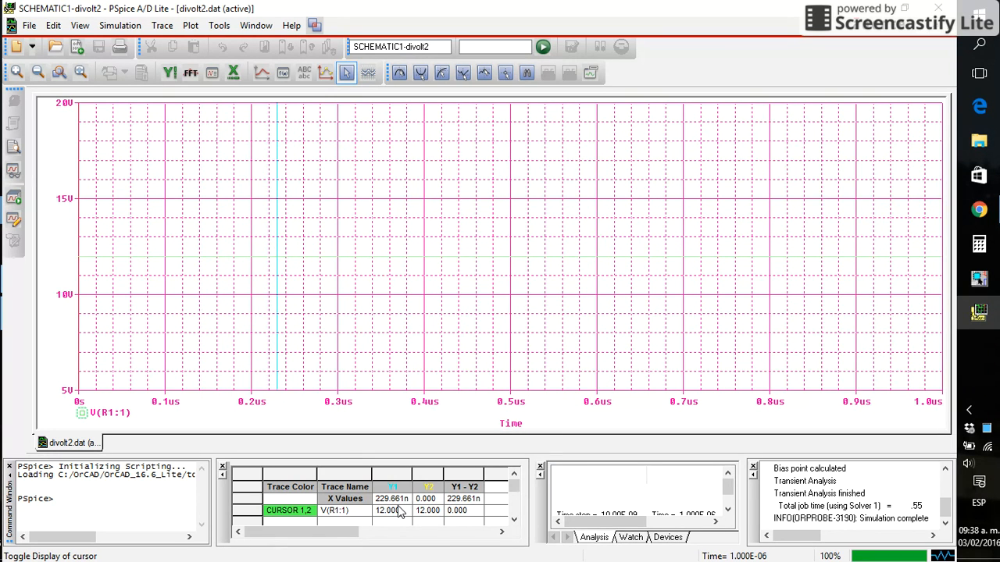
{"action": "key", "text": "Right"}
{"action": "key", "text": "Right"}
{"action": "key", "text": "Right"}
{"action": "key", "text": "Right"}
{"action": "key", "text": "Right"}
{"action": "key", "text": "Right"}
{"action": "key", "text": "Right"}
{"action": "key", "text": "Right"}
{"action": "key", "text": "Right"}
{"action": "key", "text": "Right"}
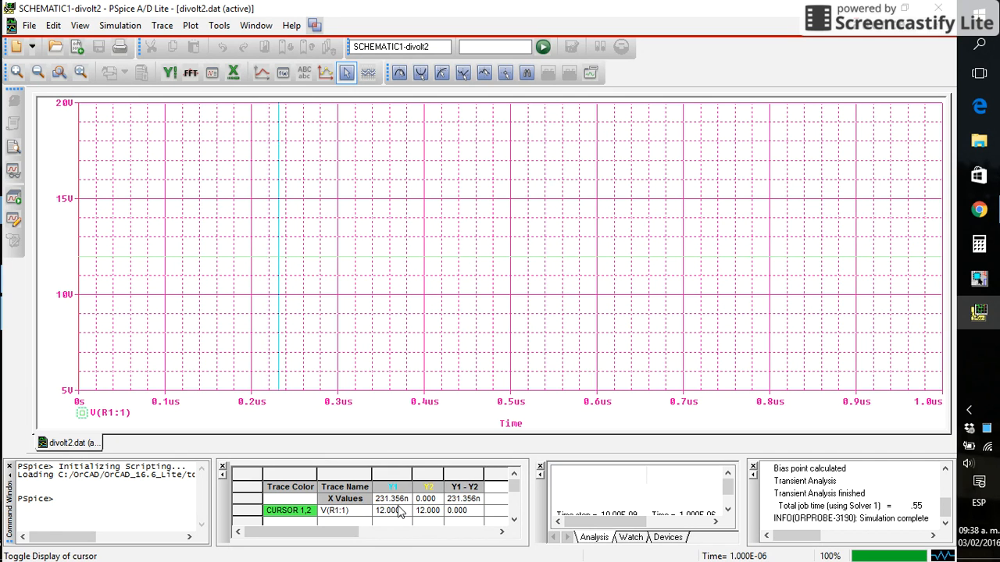
{"action": "key", "text": "Right"}
{"action": "key", "text": "Right"}
{"action": "key", "text": "Right"}
{"action": "key", "text": "Right"}
{"action": "key", "text": "Right"}
{"action": "key", "text": "Right"}
{"action": "key", "text": "Right"}
{"action": "key", "text": "Right"}
{"action": "key", "text": "Right"}
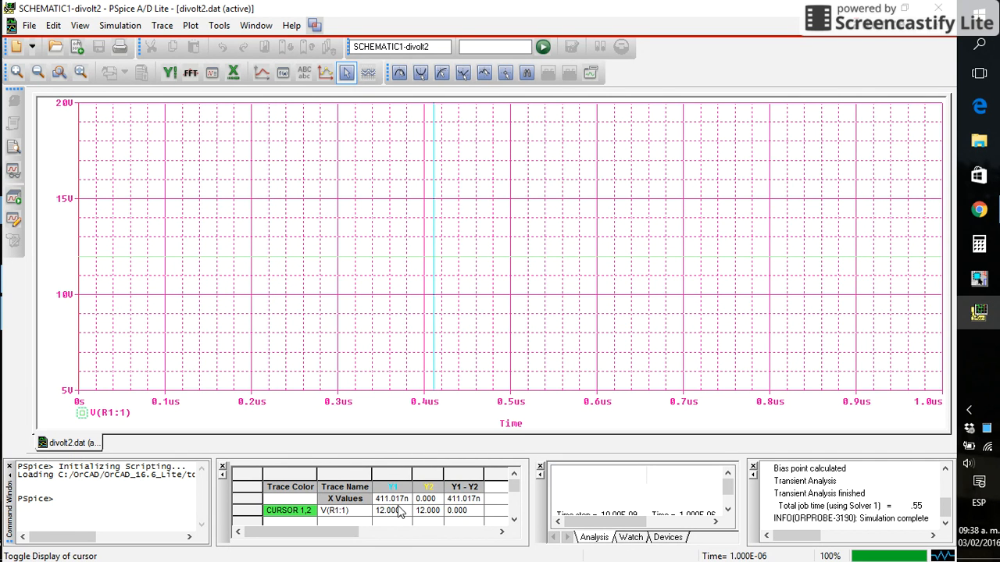
{"action": "key", "text": "Right"}
{"action": "key", "text": "Right"}
{"action": "key", "text": "Right"}
{"action": "key", "text": "Right"}
{"action": "key", "text": "Right"}
{"action": "key", "text": "Right"}
{"action": "key", "text": "Right"}
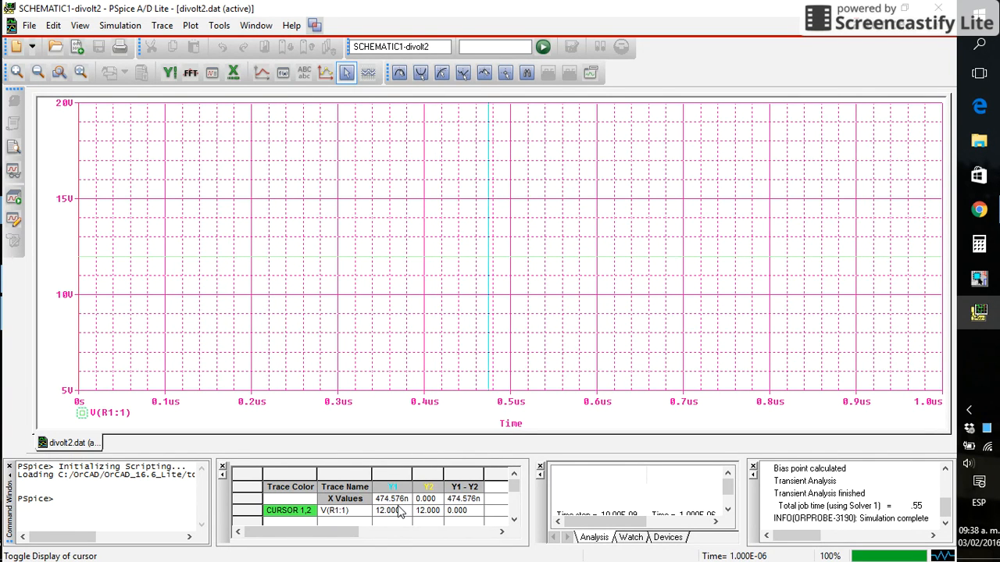
{"action": "key", "text": "Right"}
{"action": "key", "text": "Right"}
{"action": "key", "text": "Right"}
{"action": "key", "text": "Left"}
{"action": "key", "text": "Left"}
{"action": "key", "text": "Left"}
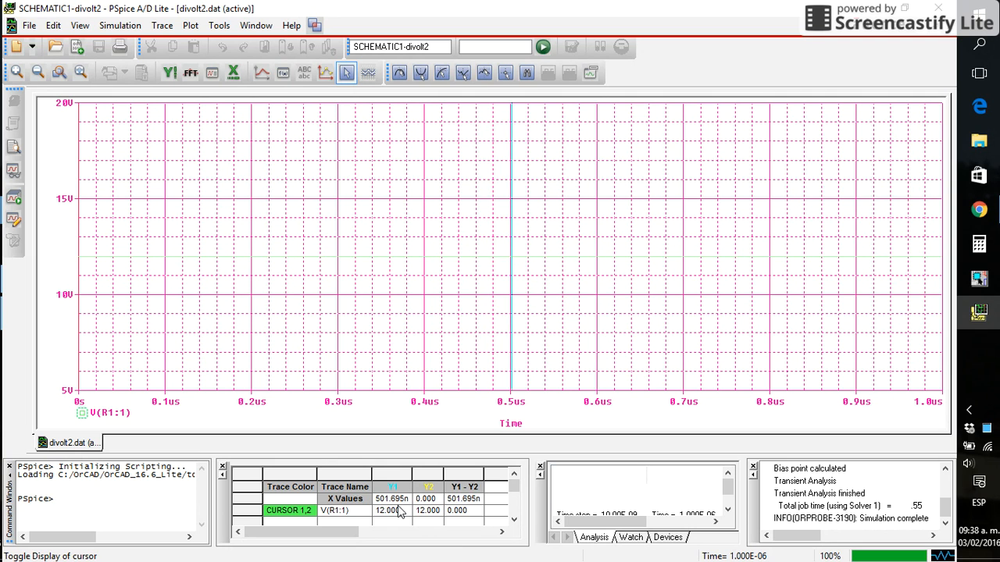
{"action": "key", "text": "Left"}
{"action": "key", "text": "Right"}
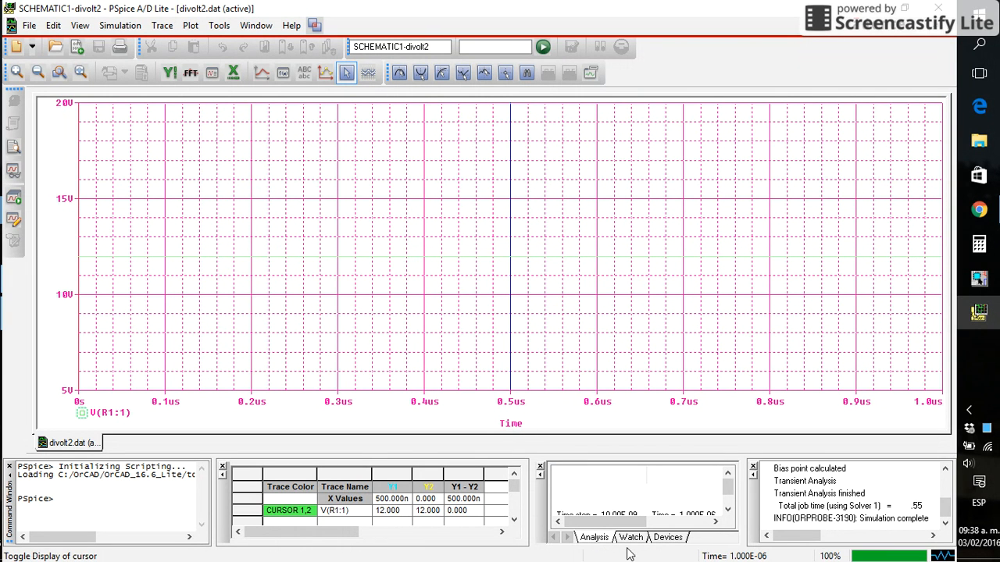
- Switch to OrCAD Capture and place a voltage marker on the corner node between R1 and R2
{"action": "left_click", "coordinate": [983, 288]}
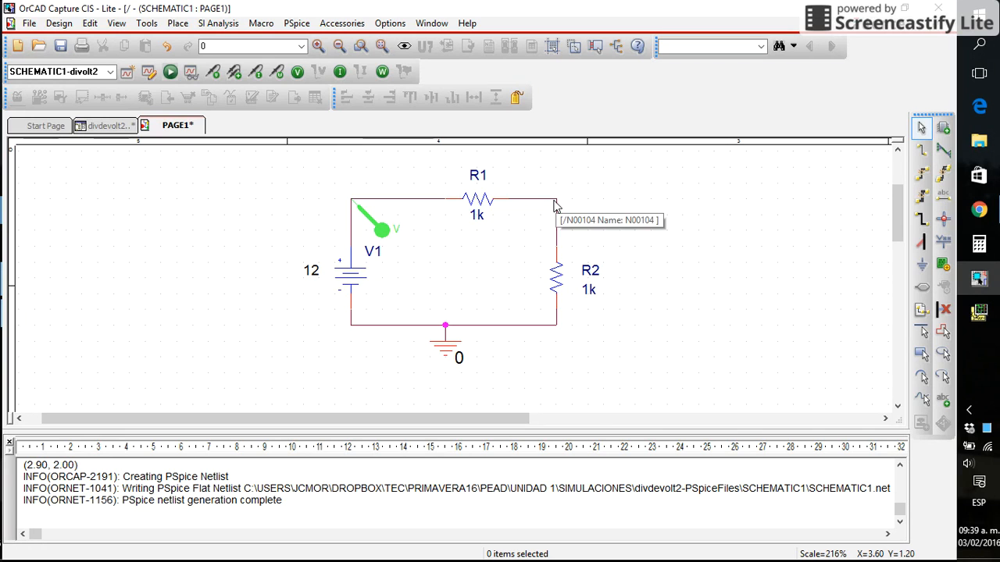
{"action": "left_click", "coordinate": [214, 74]}
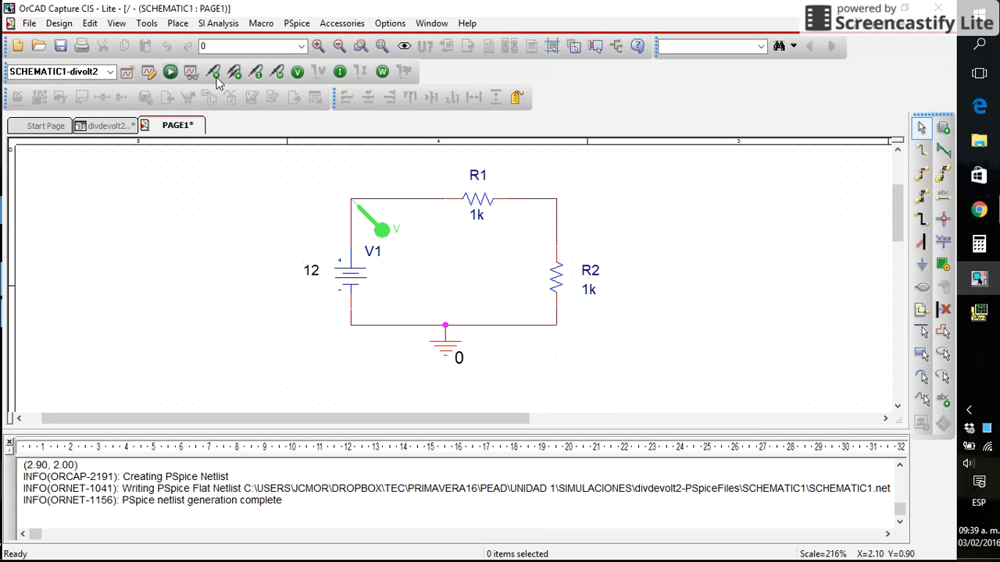
{"action": "left_click", "coordinate": [557, 201]}
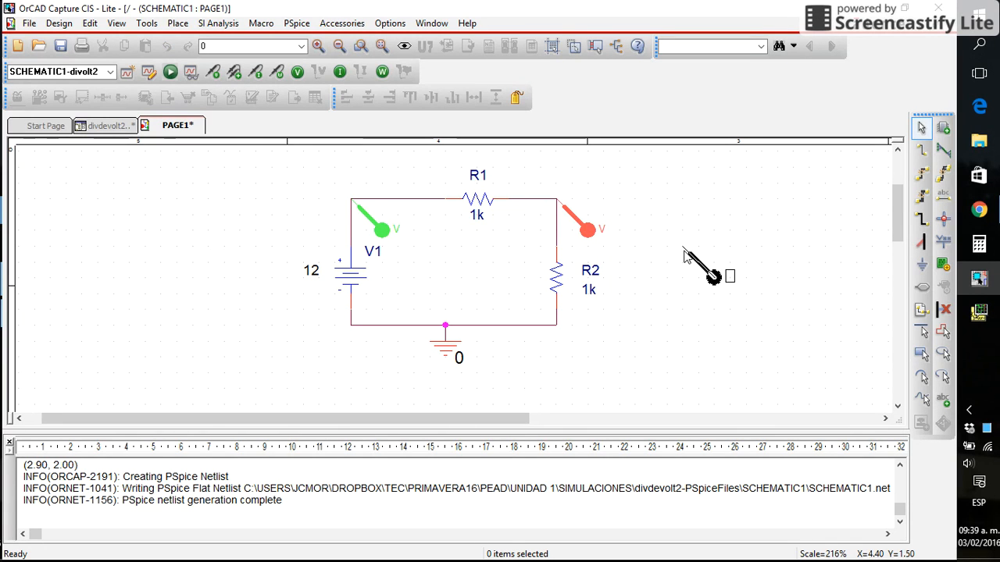
{"action": "key", "text": "Escape"}
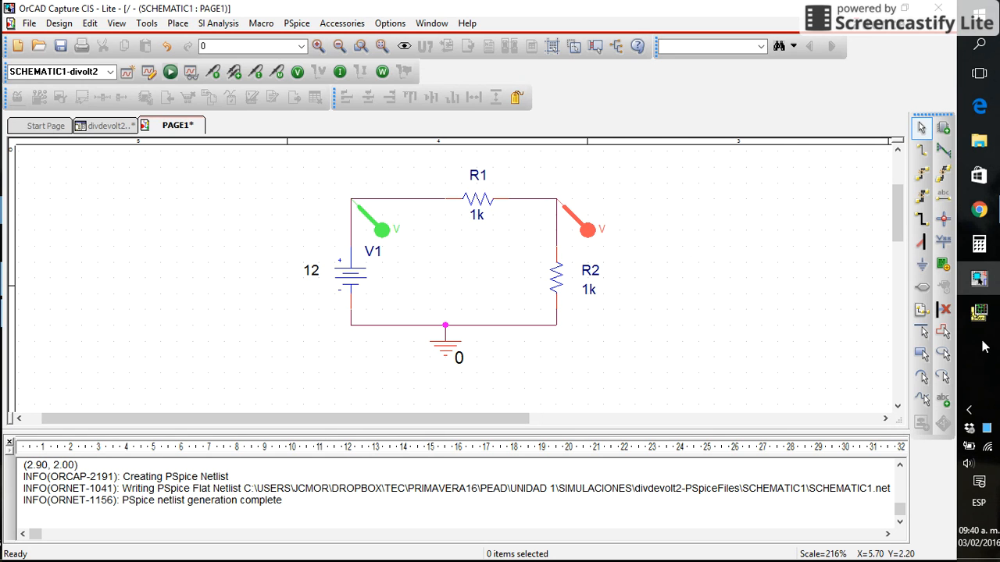
- Switch to PSpice and set the Probe plot's foreground color to light gray
{"action": "mouse_move", "coordinate": [986, 328]}
{"action": "left_click", "coordinate": [822, 340]}
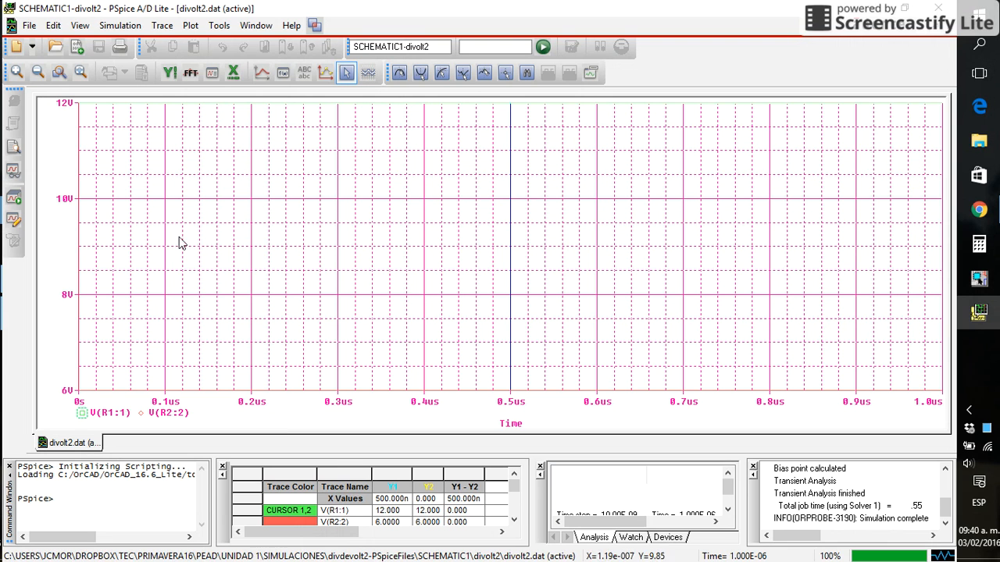
{"action": "left_click", "coordinate": [254, 30]}
{"action": "mouse_move", "coordinate": [221, 30]}
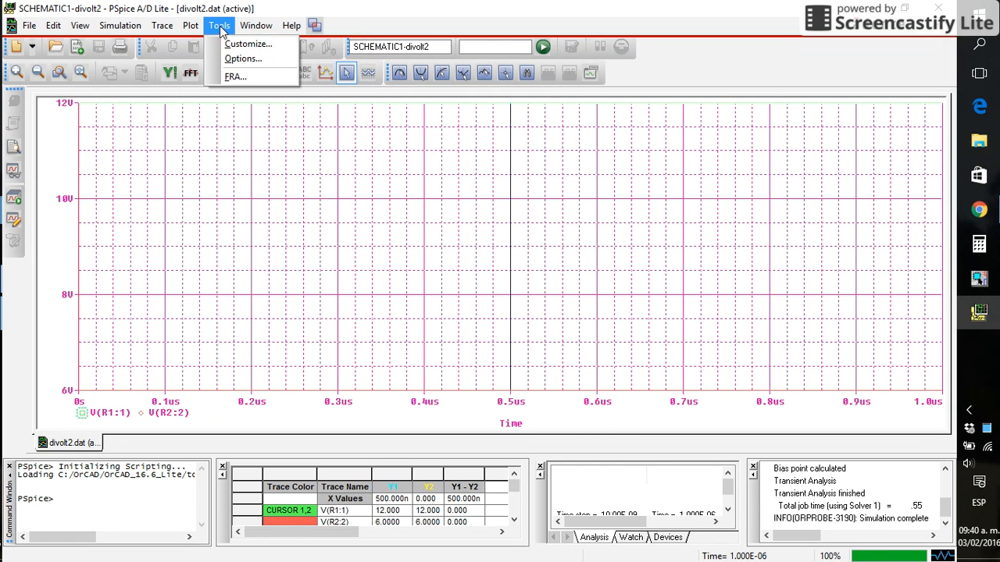
{"action": "left_click", "coordinate": [226, 61]}
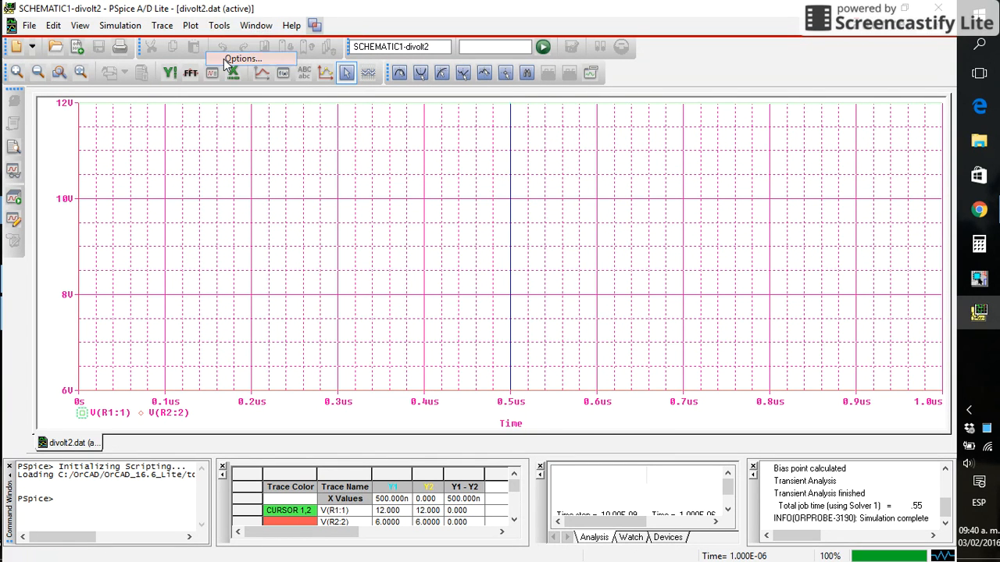
{"action": "left_click", "coordinate": [502, 155]}
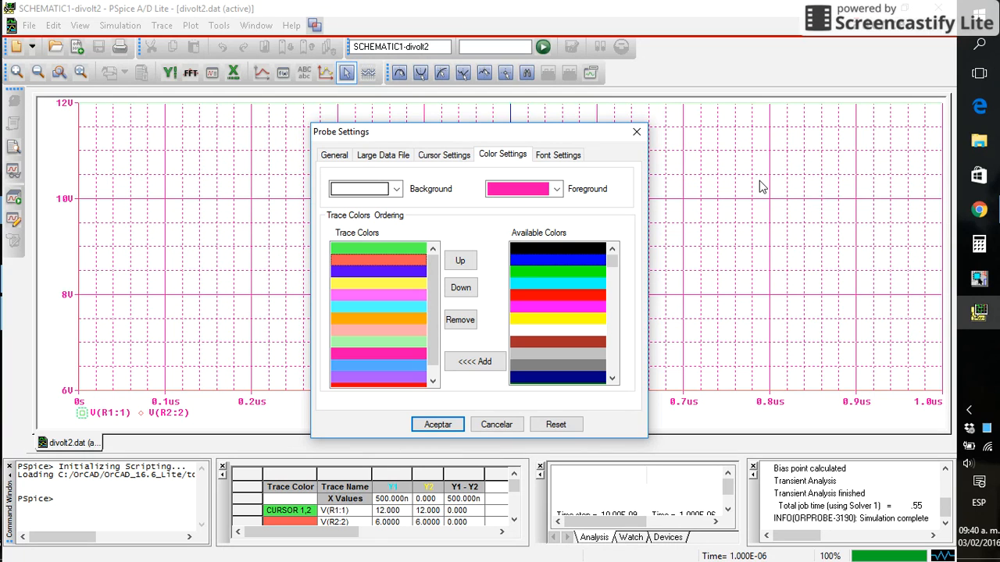
{"action": "left_click", "coordinate": [556, 190]}
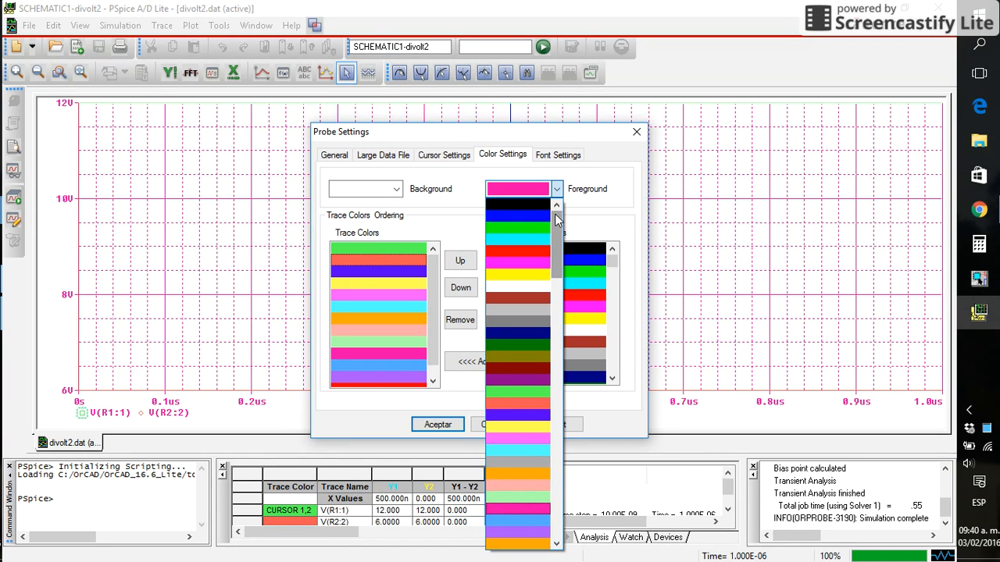
{"action": "left_click", "coordinate": [539, 317]}
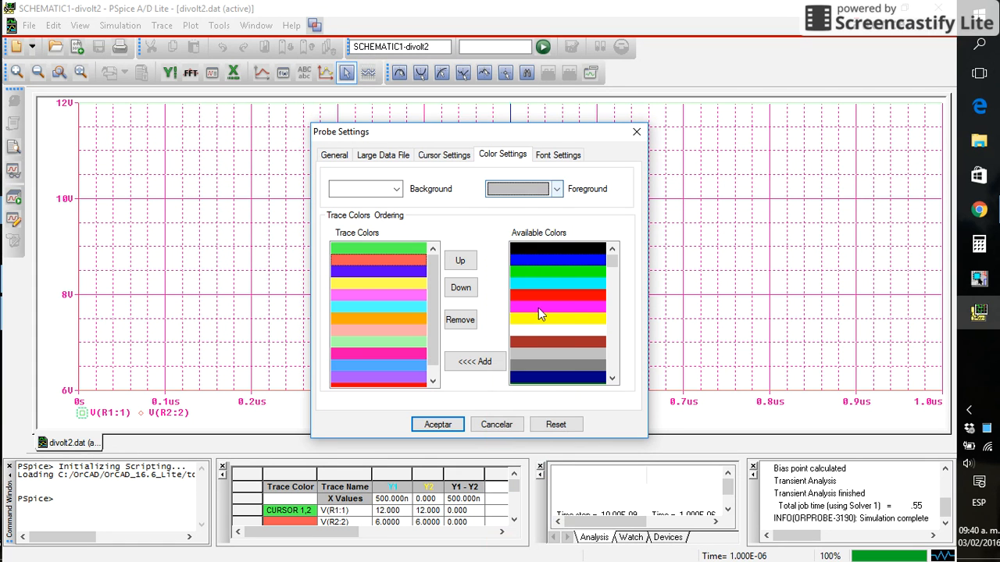
{"action": "left_click", "coordinate": [431, 425]}
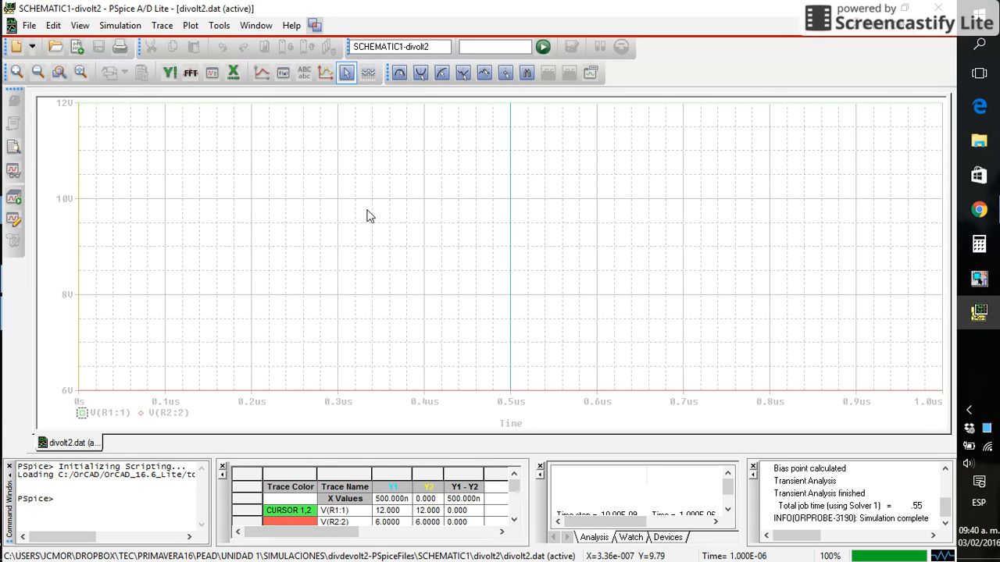
- Switch to OrCAD Capture and delete both voltage markers from the schematic
{"action": "left_click", "coordinate": [979, 280]}
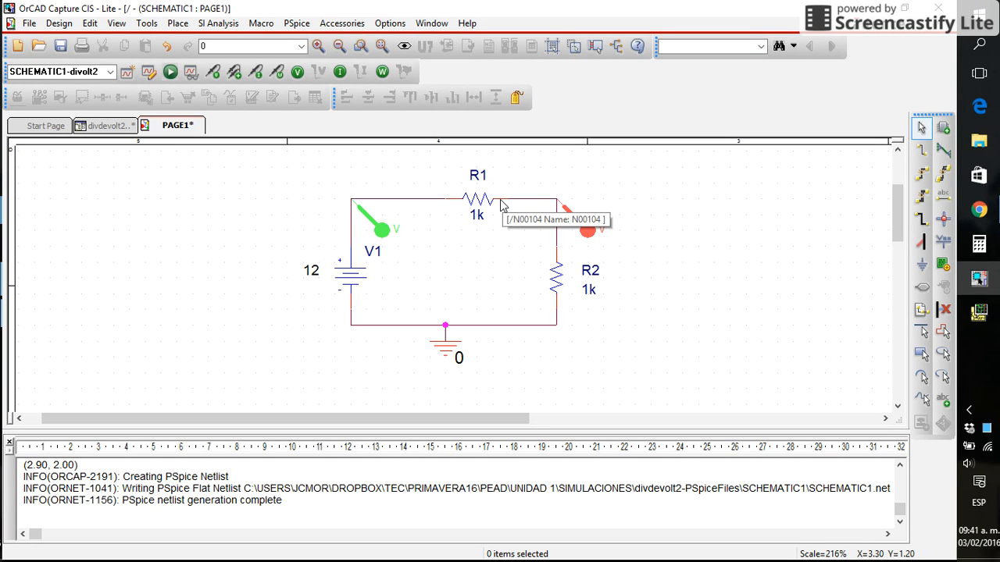
{"action": "left_click", "coordinate": [383, 233]}
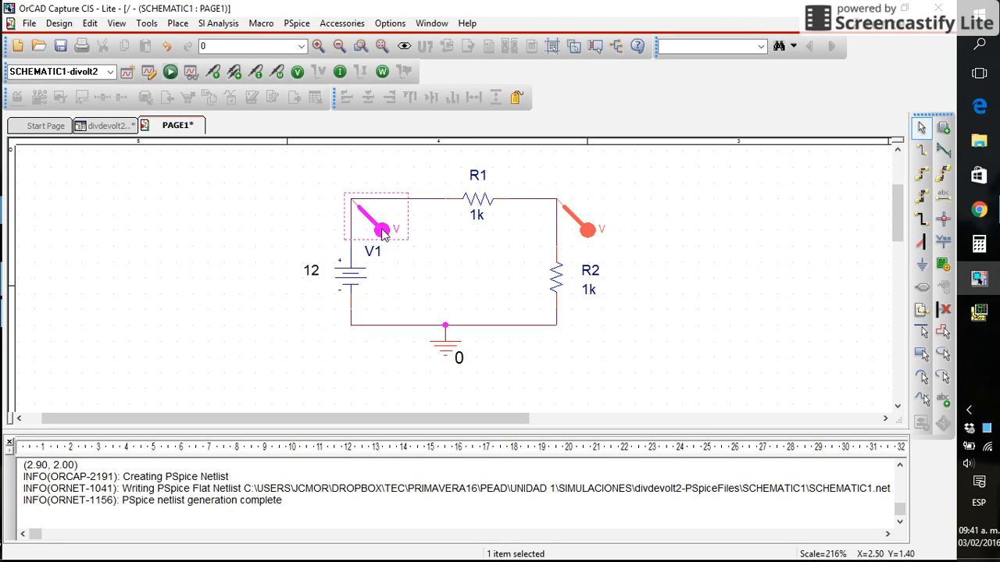
{"action": "key", "text": "Delete"}
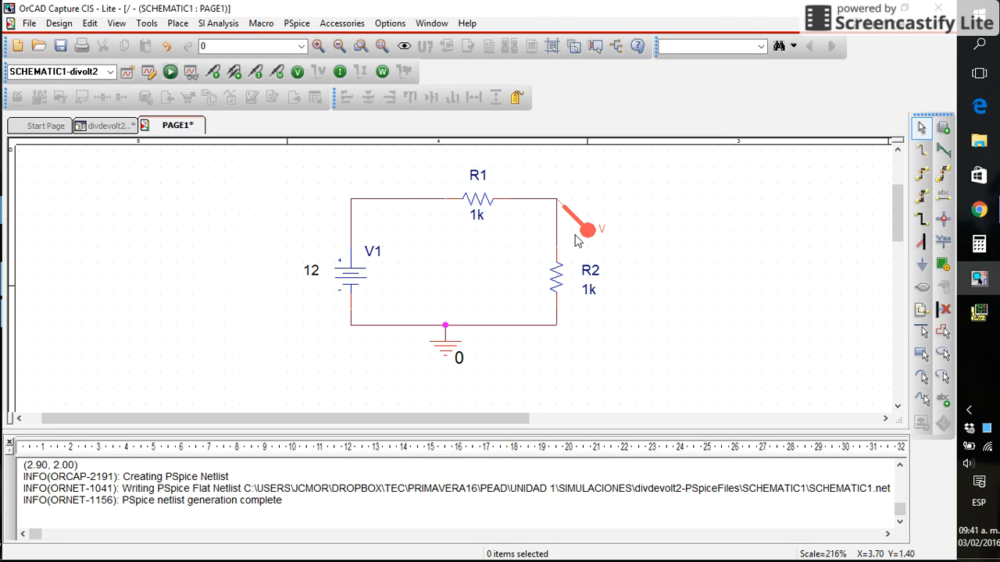
{"action": "left_click", "coordinate": [582, 236]}
{"action": "key", "text": "Delete"}
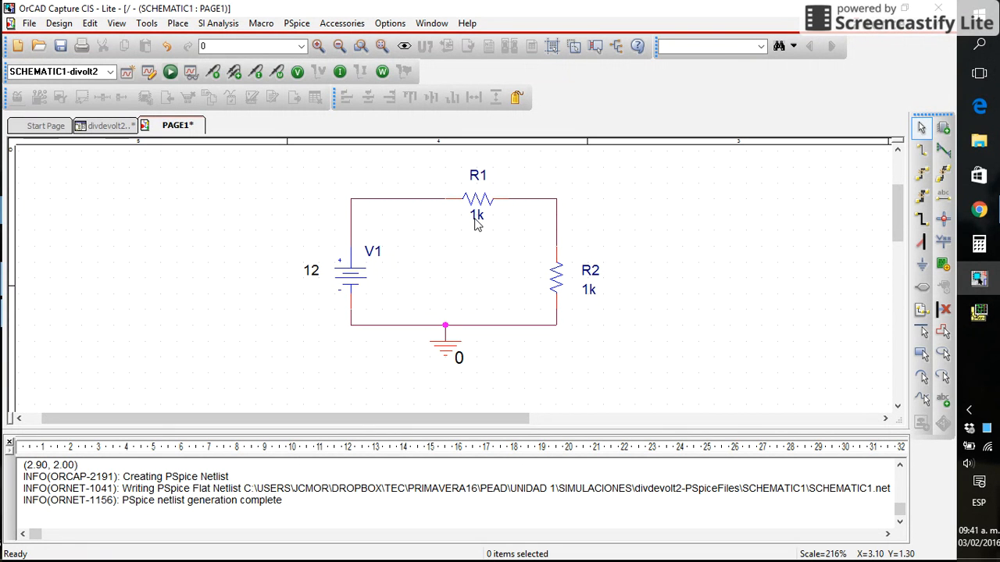
- Set the value of resistor R2 to 500 and rerun the PSpice simulation
{"action": "double_click", "coordinate": [588, 291]}
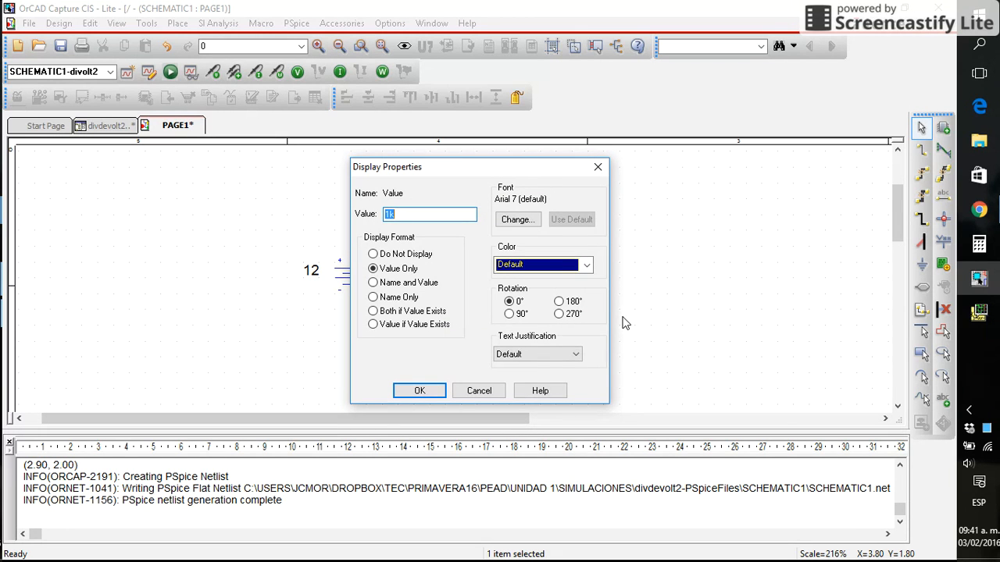
{"action": "type", "text": "500"}
{"action": "key", "text": "Return"}
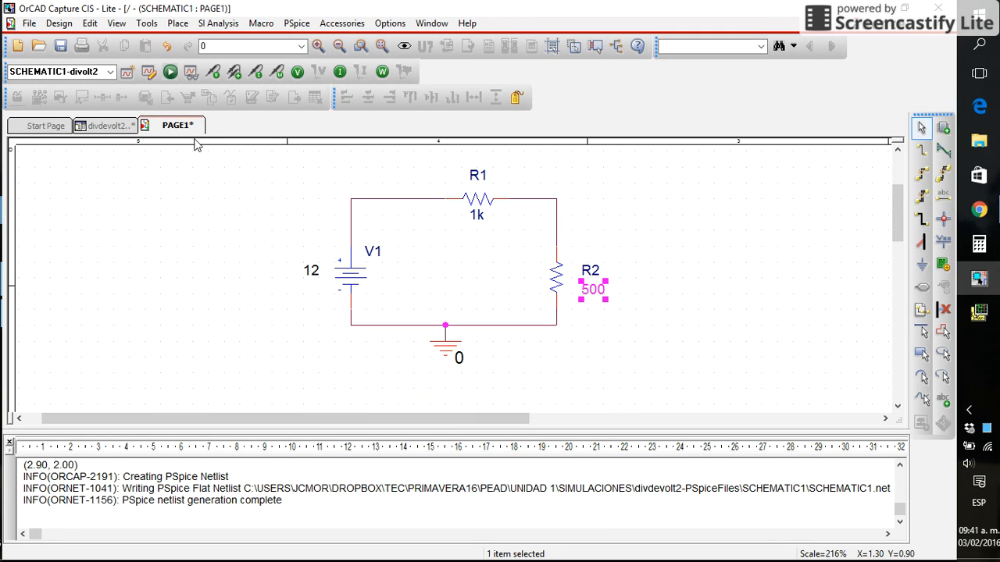
{"action": "left_click", "coordinate": [170, 73]}
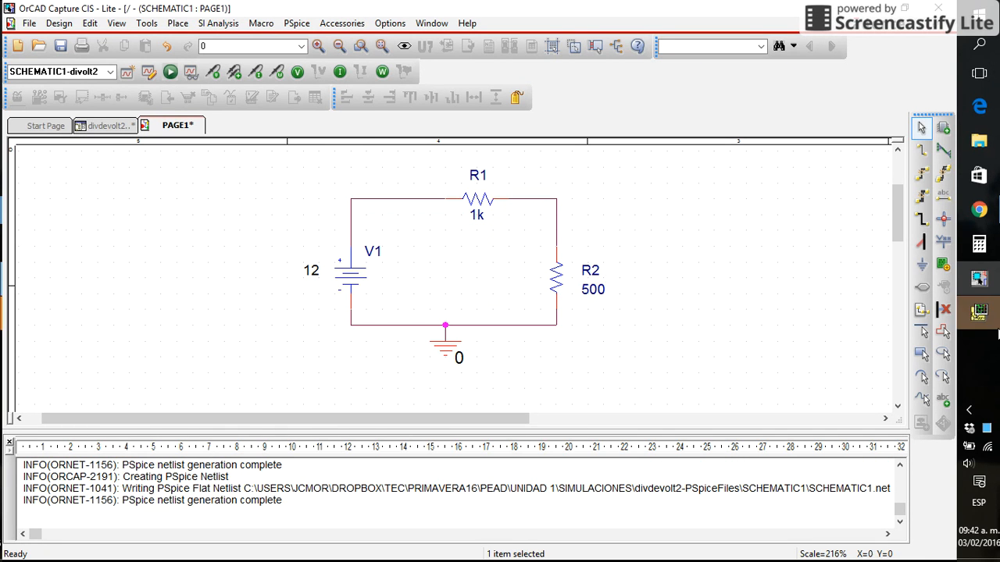
{"action": "mouse_move", "coordinate": [991, 327]}
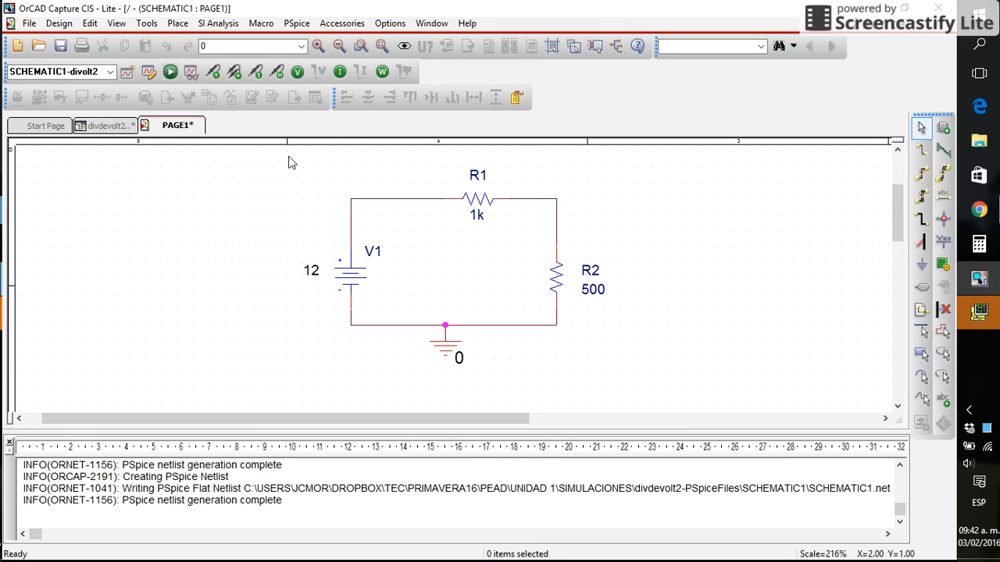
- Place voltage markers on the V1–R1 node and the R1–R2 node, and switch to PSpice to view their traces
{"action": "left_click", "coordinate": [352, 200]}
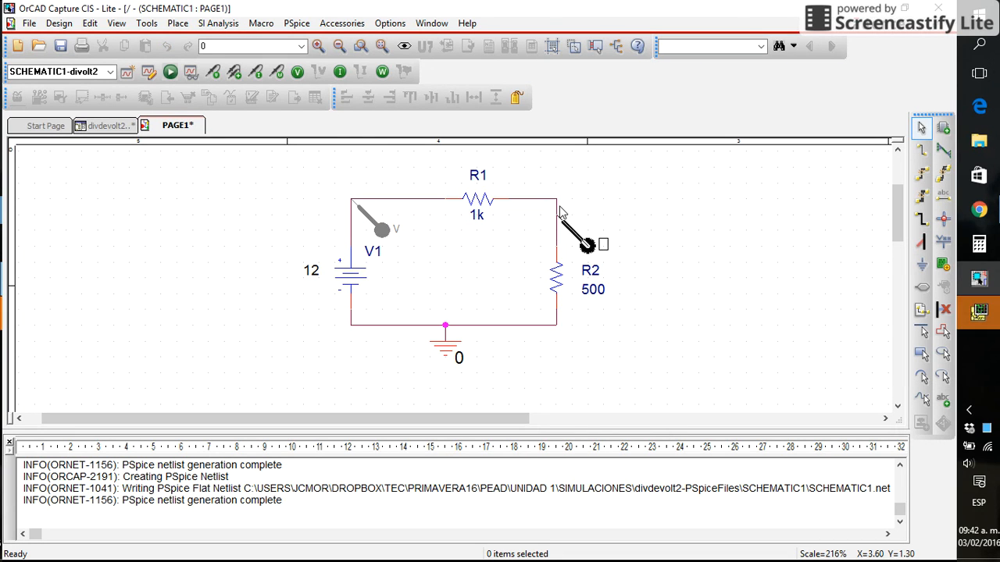
{"action": "left_click", "coordinate": [559, 204]}
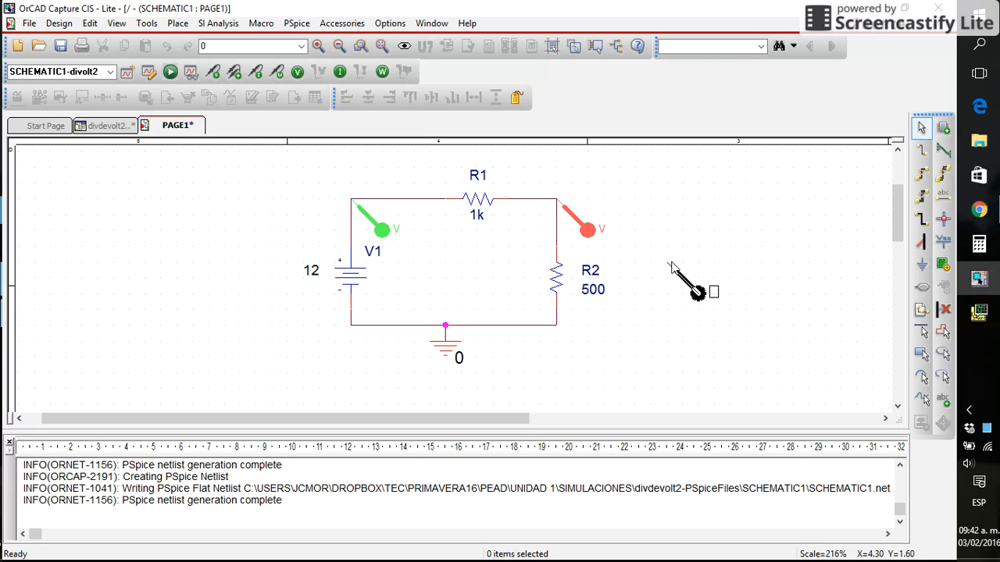
{"action": "left_click", "coordinate": [984, 326]}
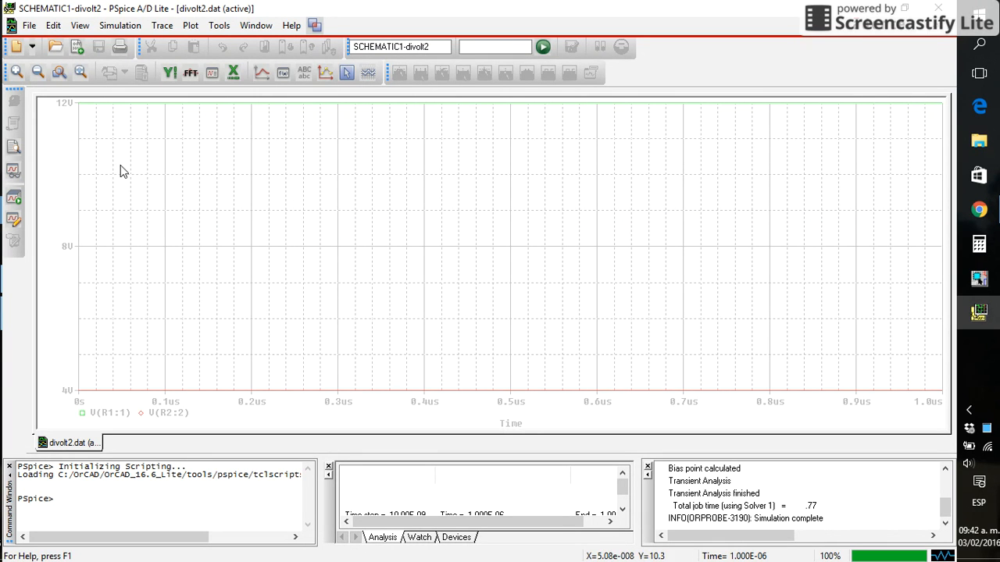
- Switch to OrCAD Capture, place differential voltage markers across resistor R1, V+ on the V1 side, and switch to PSpice to view the trace
{"action": "key", "text": "alt+Tab"}
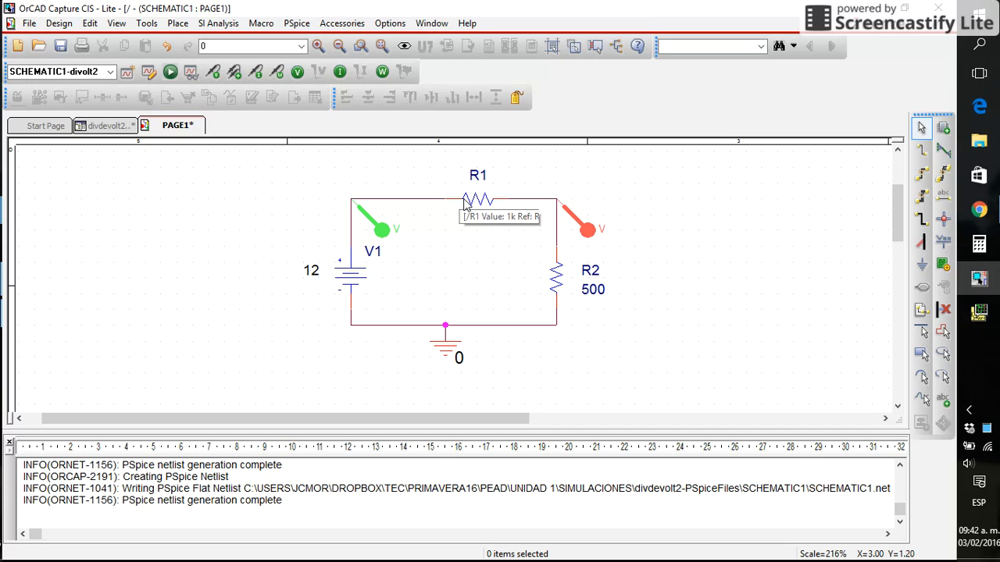
{"action": "left_click", "coordinate": [236, 74]}
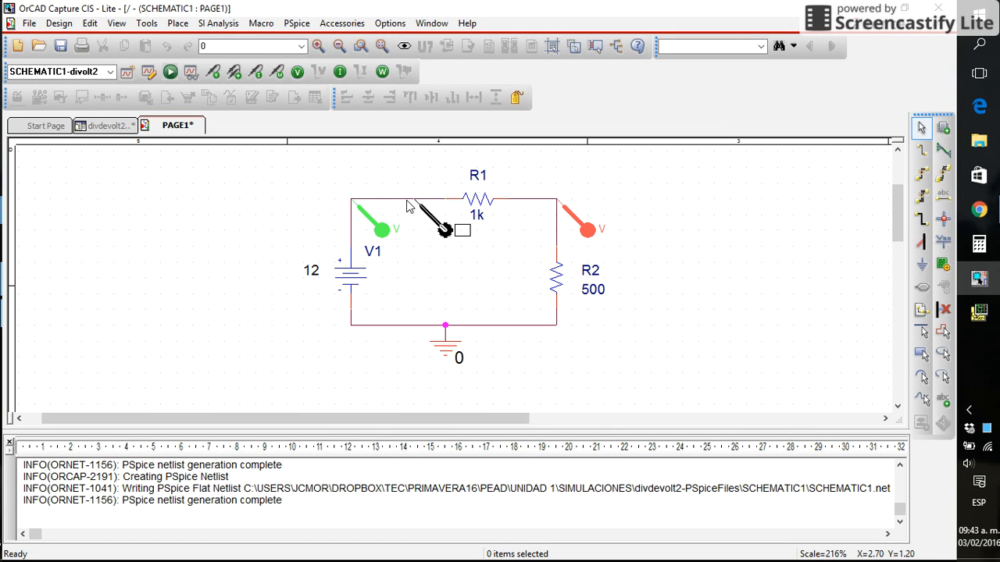
{"action": "left_click", "coordinate": [408, 202]}
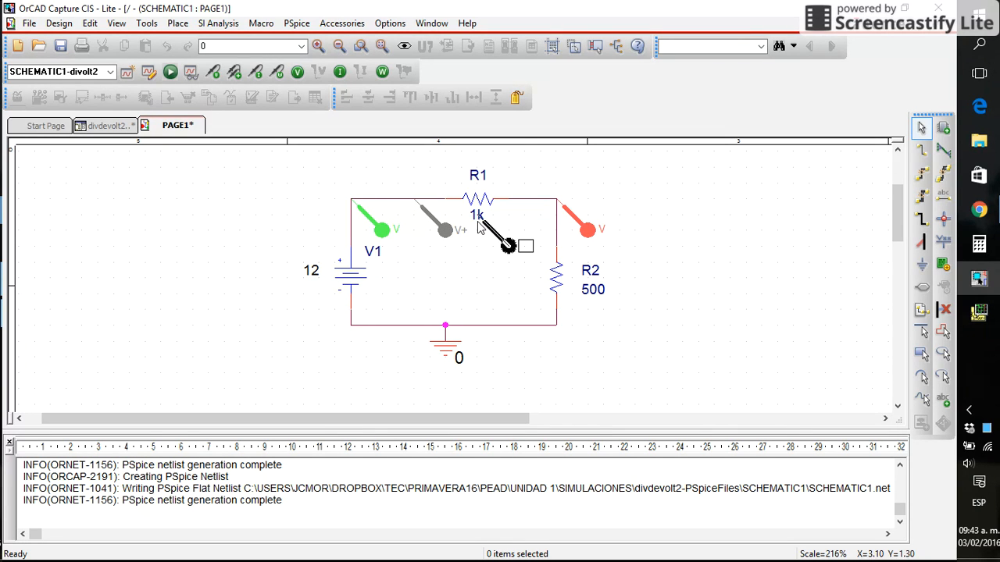
{"action": "left_click", "coordinate": [517, 203]}
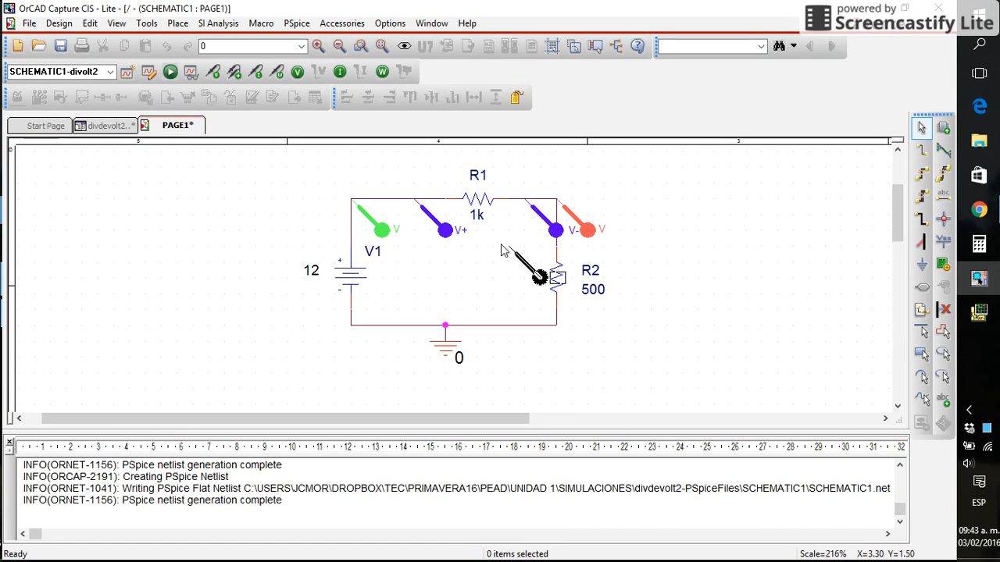
{"action": "key", "text": "Escape"}
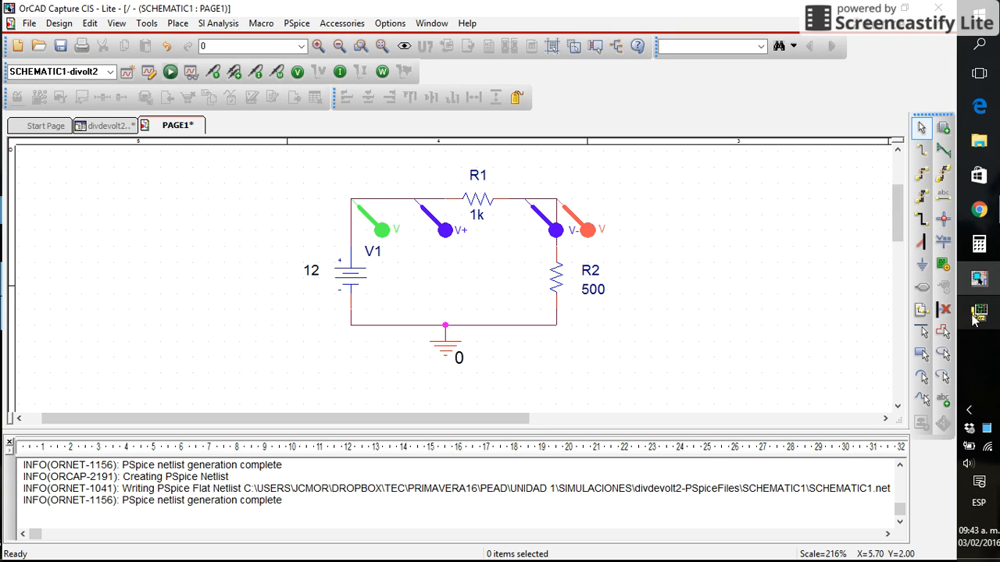
{"action": "mouse_move", "coordinate": [977, 317]}
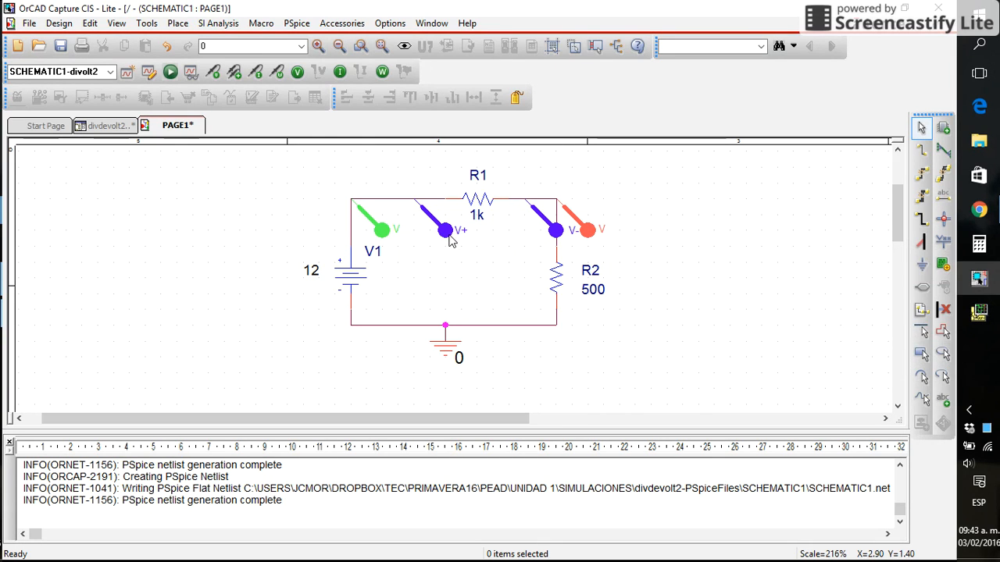
{"action": "left_click", "coordinate": [977, 315]}
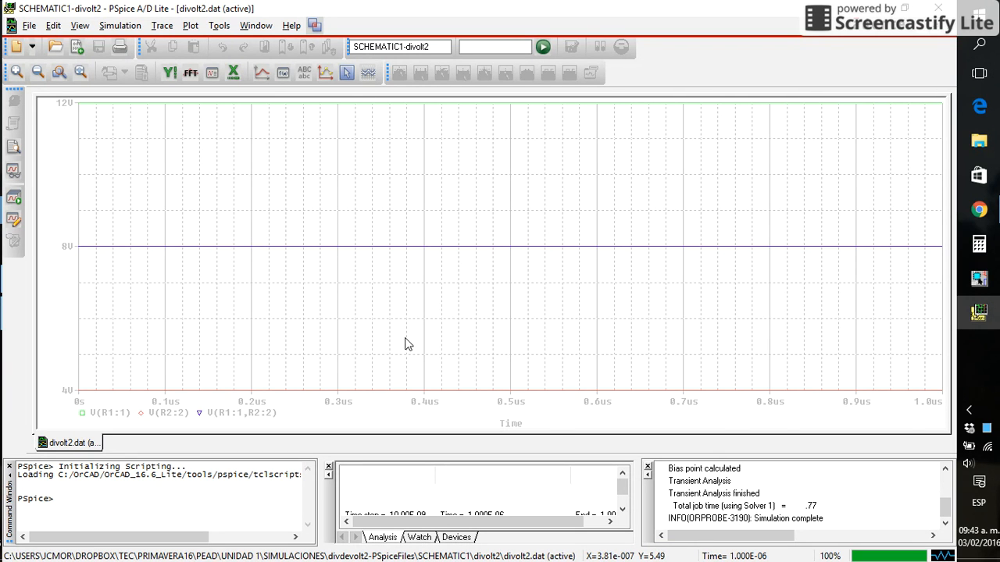
- Switch to OrCAD Capture, place a current marker on R1's pin on the V1 side, and switch to PSpice to view its trace
{"action": "key", "text": "alt+Tab"}
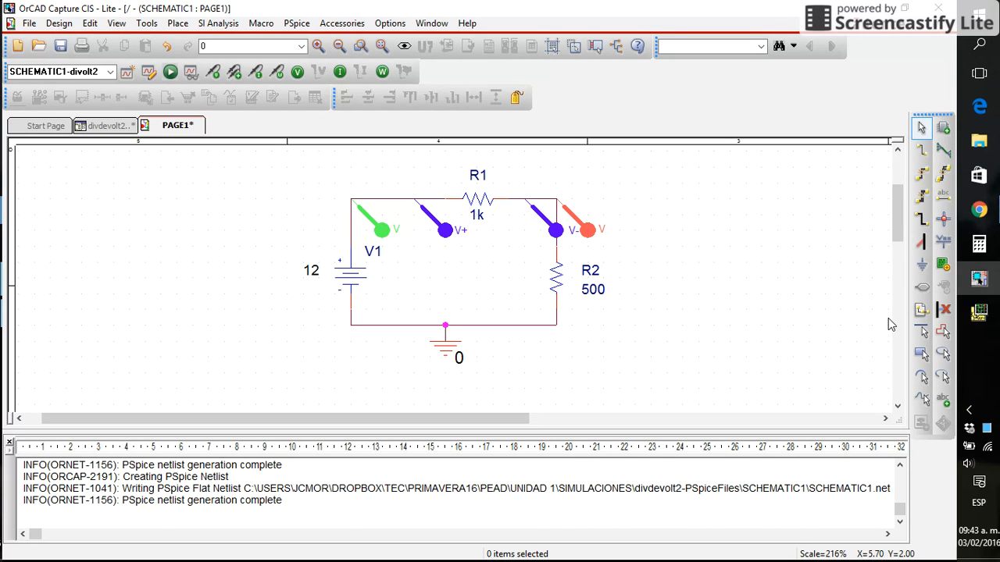
{"action": "left_click", "coordinate": [981, 317]}
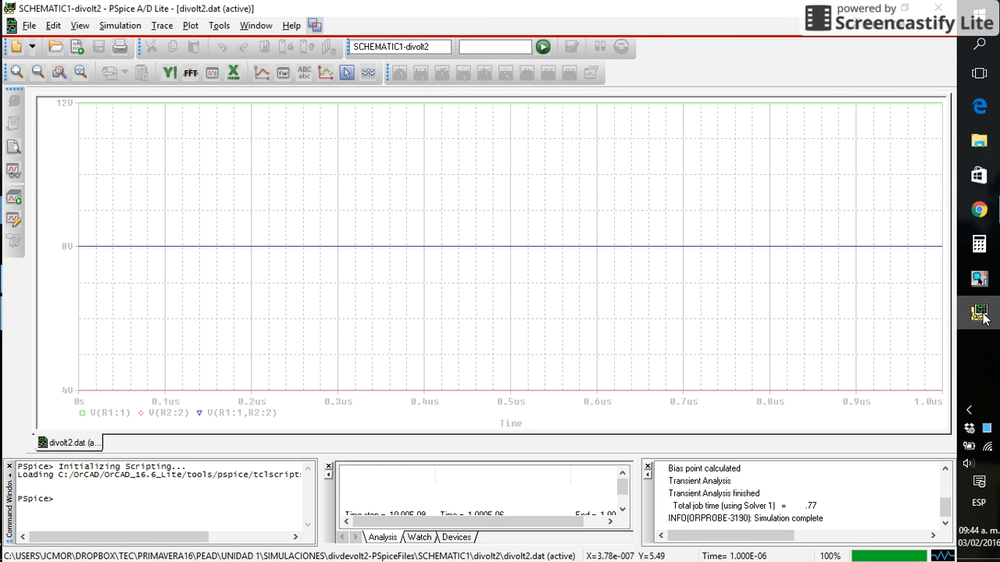
{"action": "left_click", "coordinate": [987, 287]}
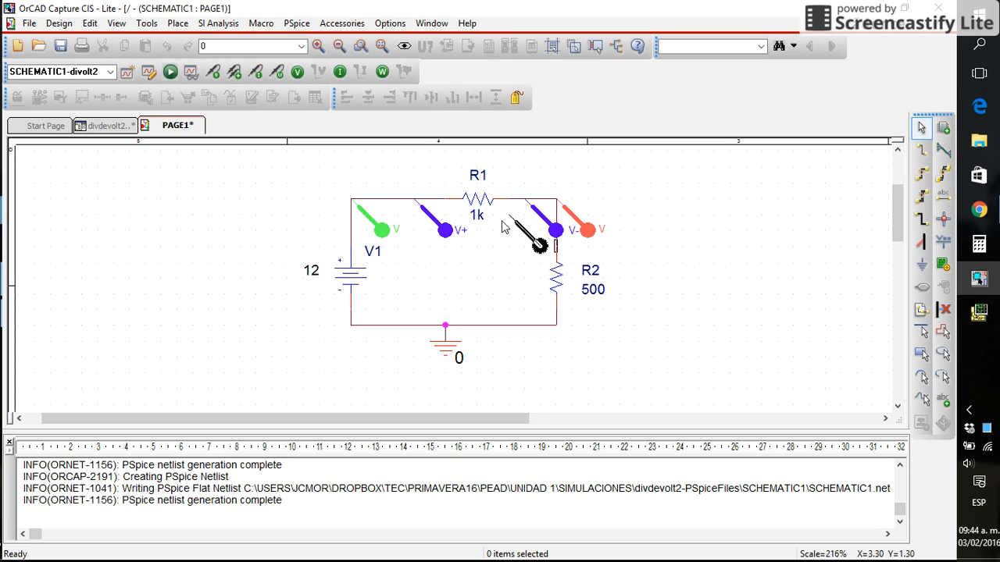
{"action": "left_click", "coordinate": [453, 203]}
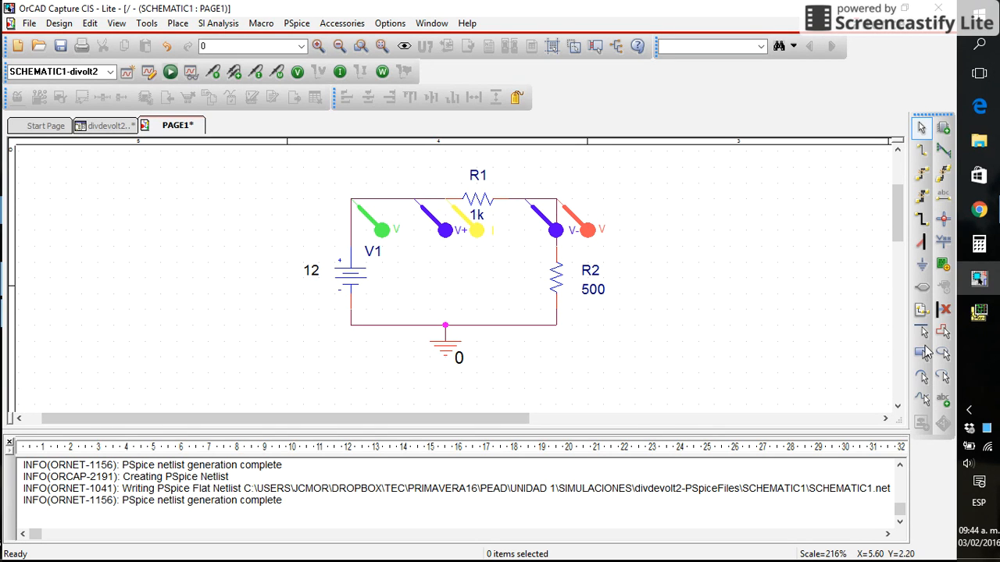
{"action": "left_click", "coordinate": [978, 314]}
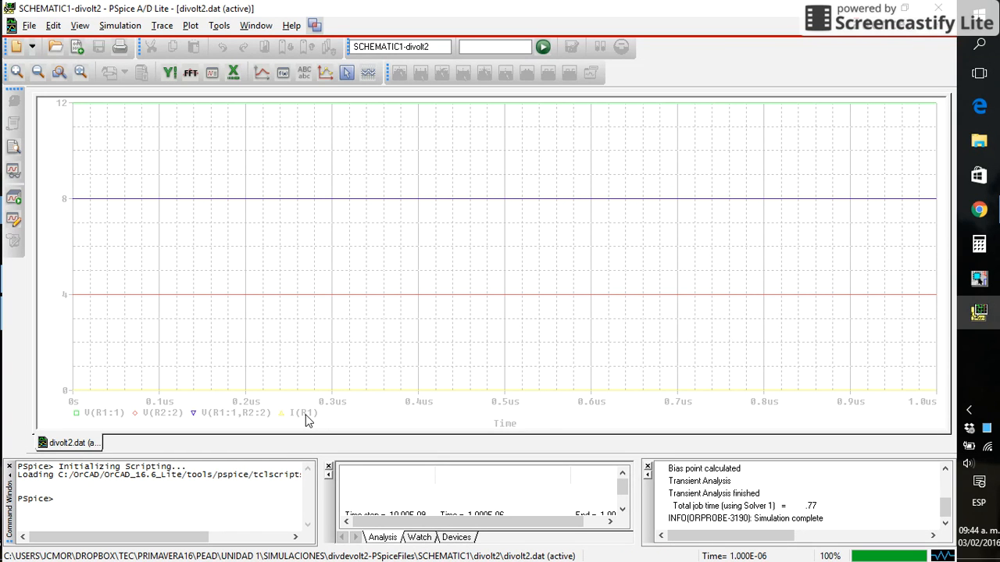
- Add a second plot to the Probe window and move the I(R1) current trace into it
{"action": "left_click", "coordinate": [193, 27]}
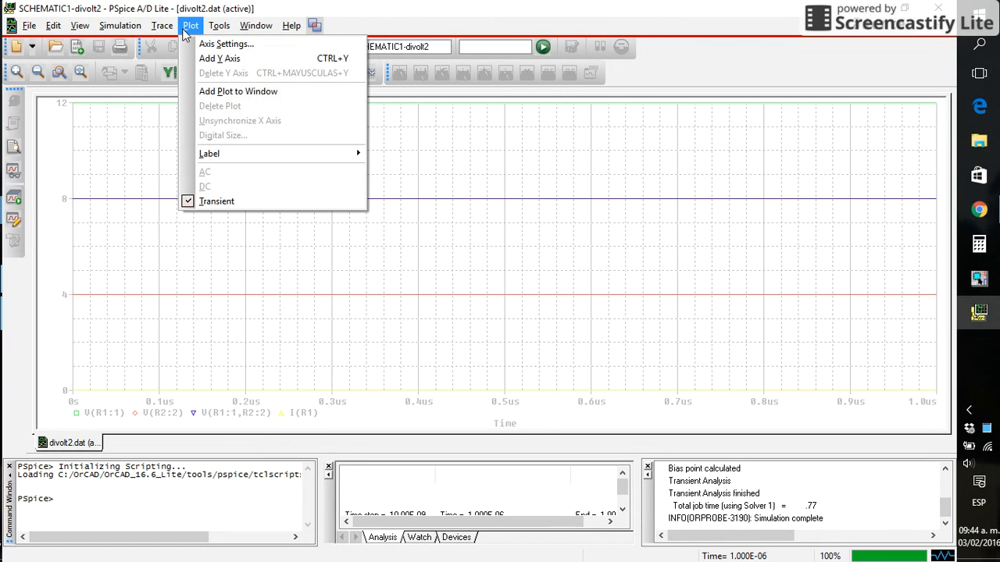
{"action": "left_click", "coordinate": [206, 94]}
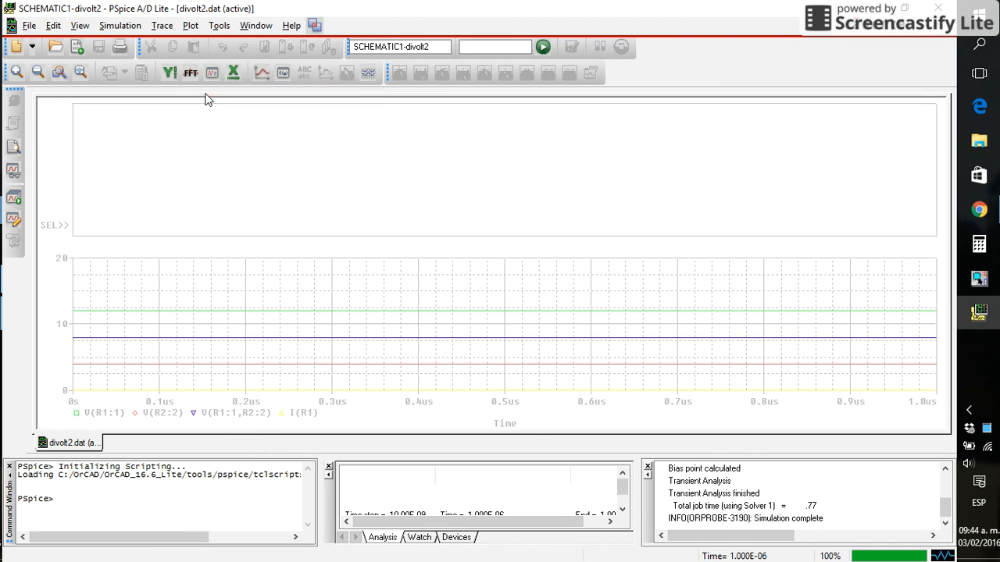
{"action": "left_click", "coordinate": [303, 416]}
{"action": "key", "text": "Delete"}
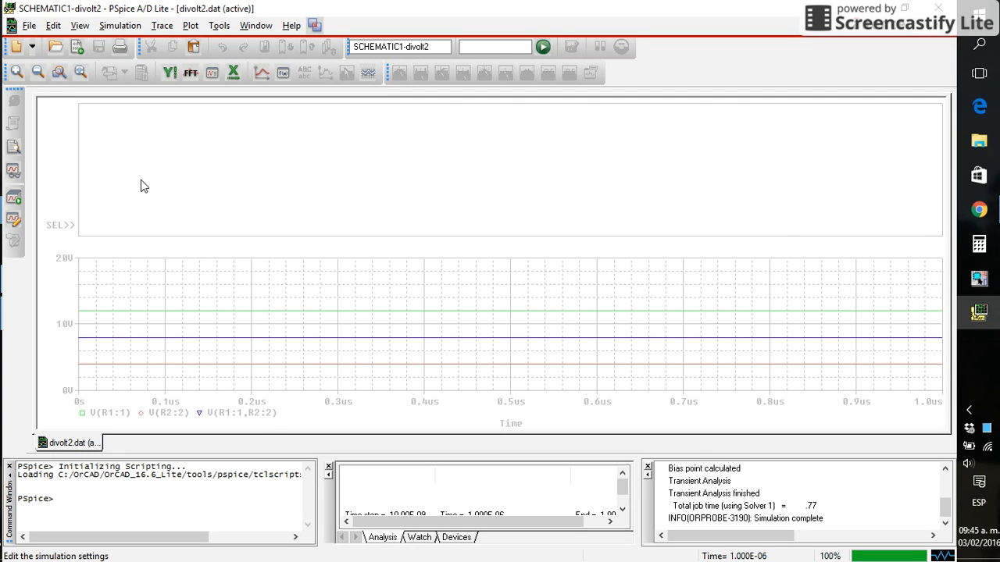
{"action": "key", "text": "ctrl+z"}
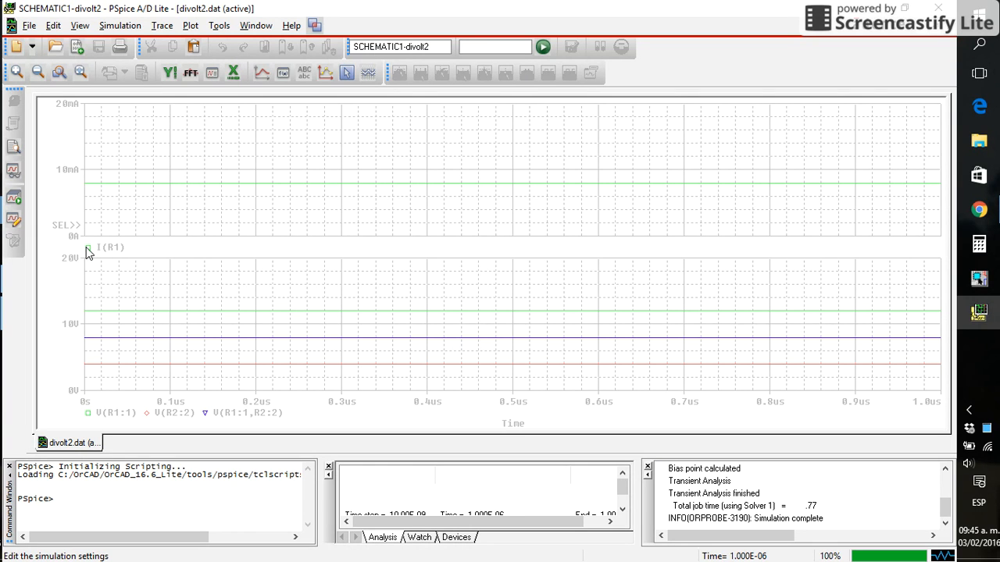
- Display the cursor on the I(R1) trace, move it to 300 ns, and examine the trace values in the cursor table
{"action": "left_click", "coordinate": [119, 249]}
{"action": "left_click", "coordinate": [346, 73]}
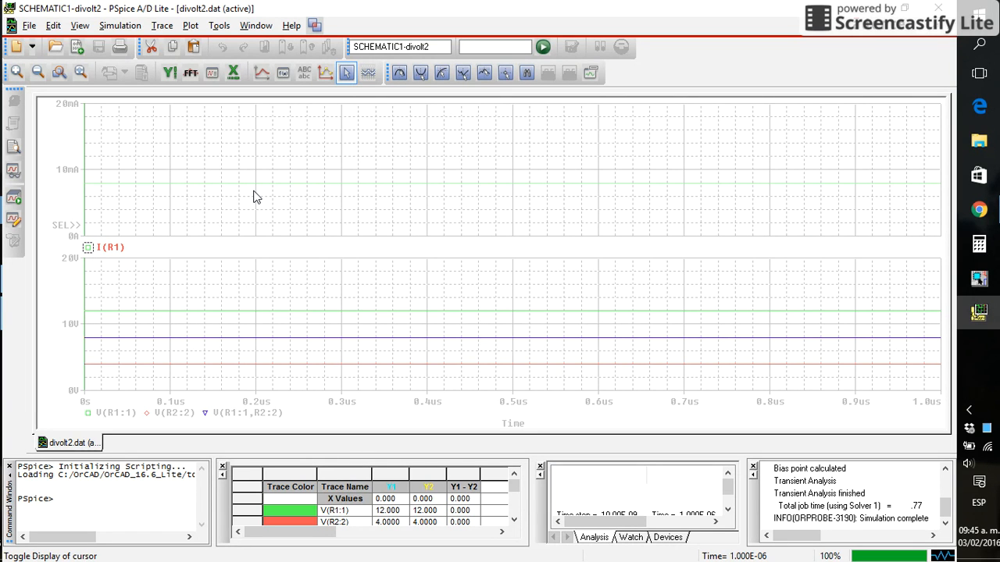
{"action": "key", "text": "Right"}
{"action": "key", "text": "Right"}
{"action": "key", "text": "Right"}
{"action": "key", "text": "Right"}
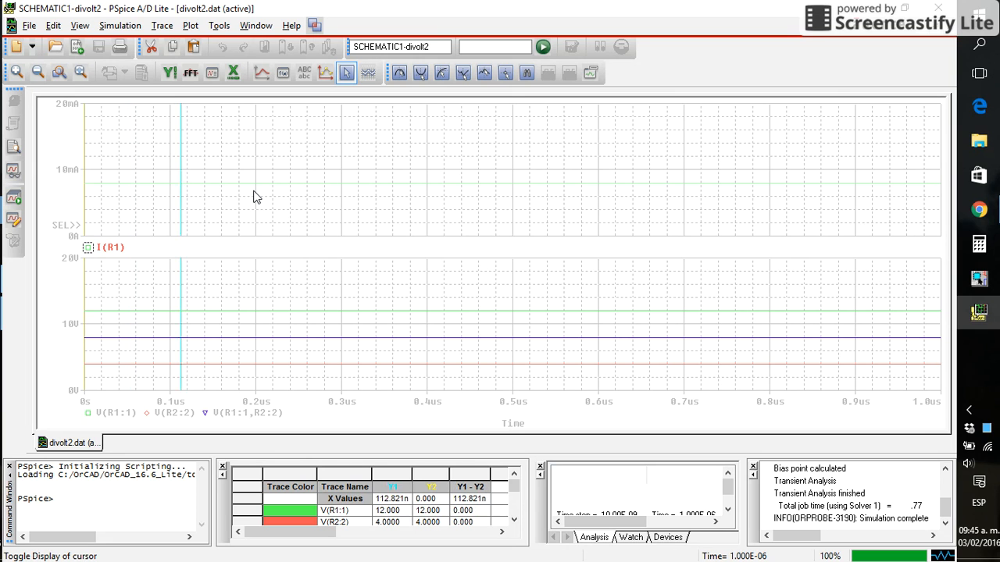
{"action": "key", "text": "Right"}
{"action": "key", "text": "Right"}
{"action": "key", "text": "Right"}
{"action": "key", "text": "Right"}
{"action": "key", "text": "Right"}
{"action": "key", "text": "Right"}
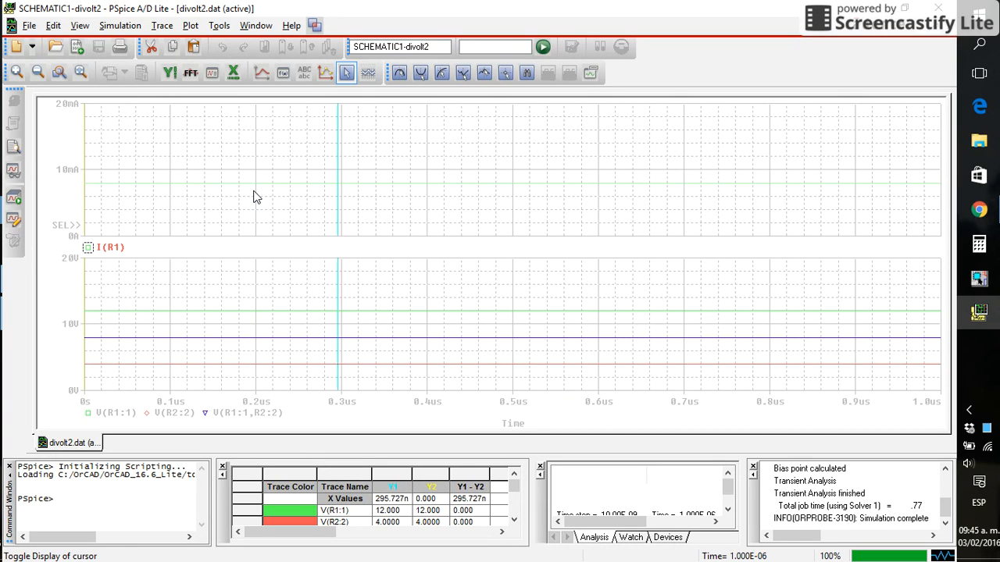
{"action": "key", "text": "Right"}
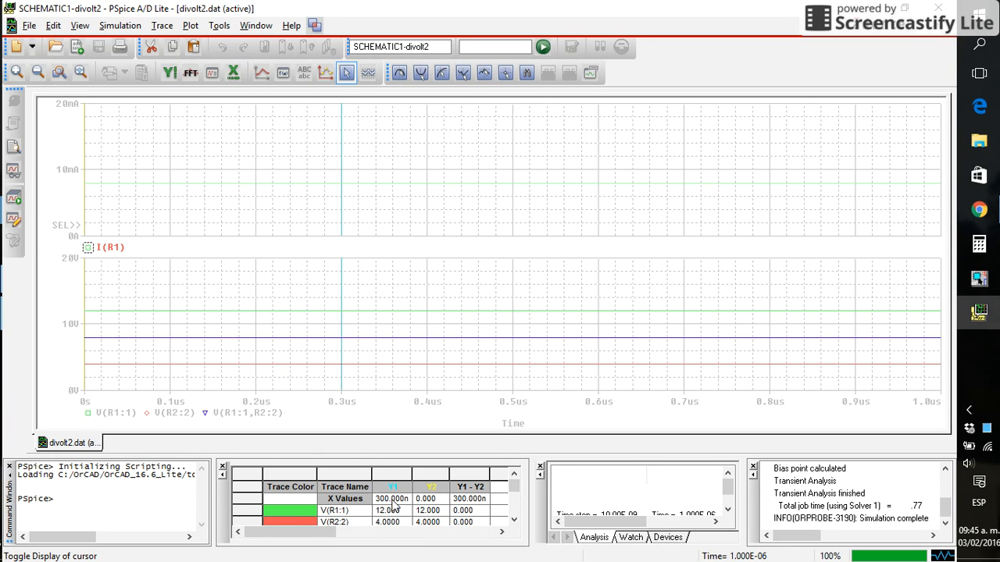
{"action": "left_click", "coordinate": [514, 520]}
{"action": "left_click", "coordinate": [514, 520]}
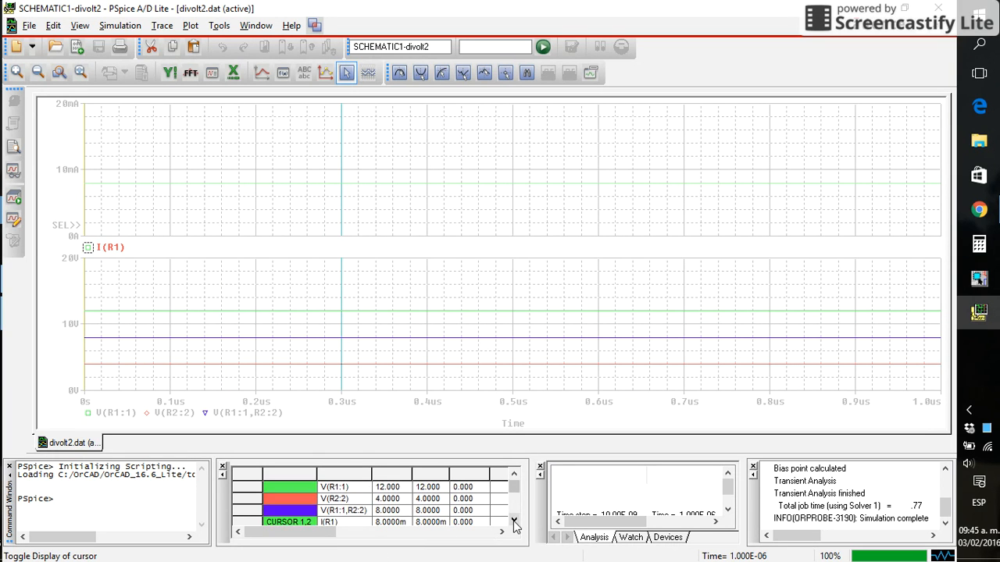
{"action": "left_click", "coordinate": [514, 521]}
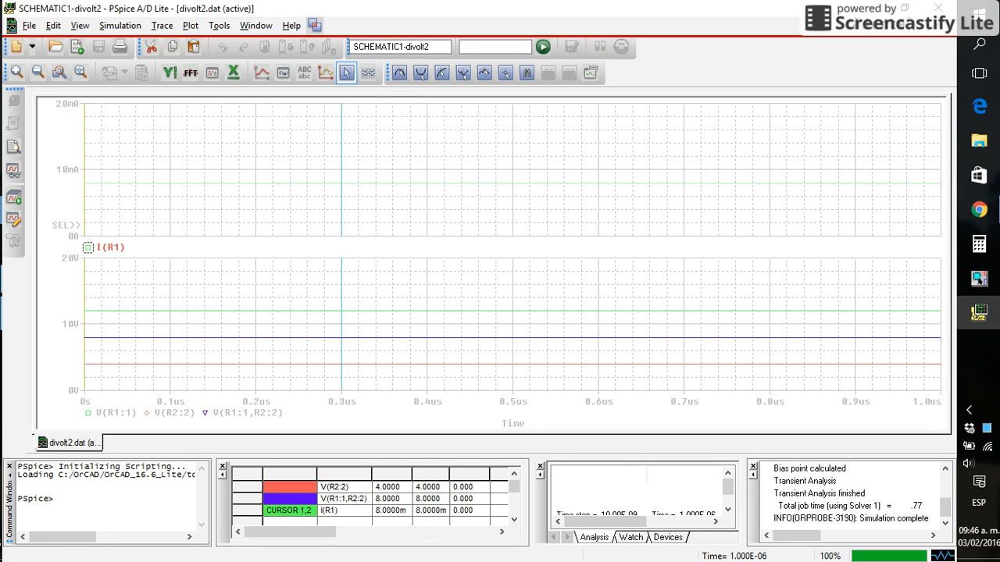
{"action": "left_click", "coordinate": [873, 10]}
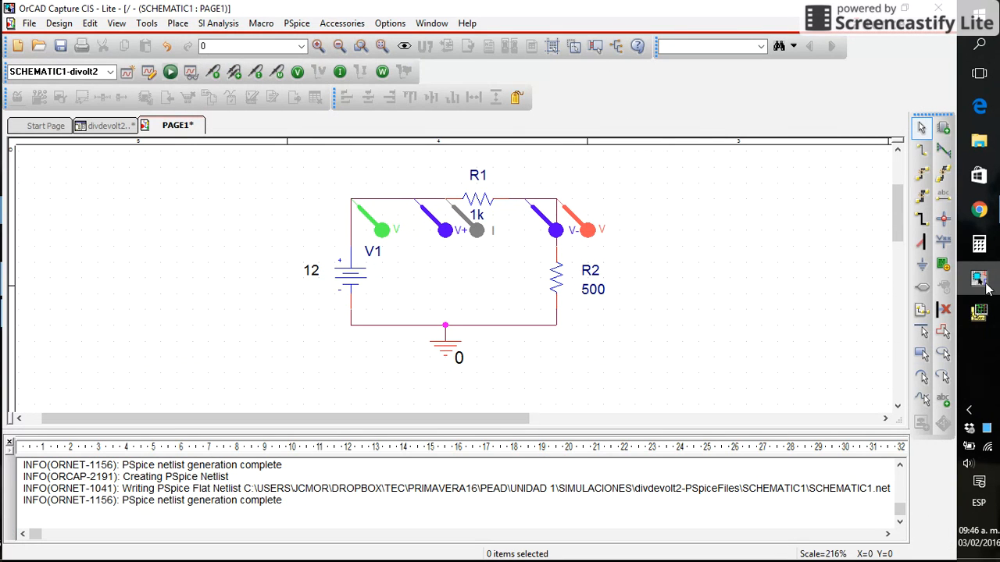
{"action": "mouse_move", "coordinate": [981, 222]}
{"action": "left_click", "coordinate": [921, 185]}
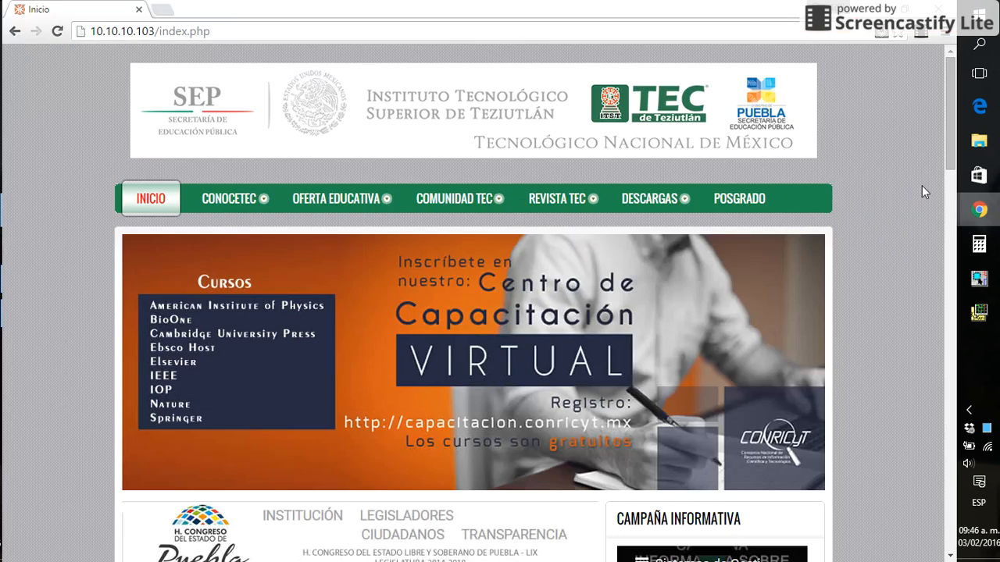